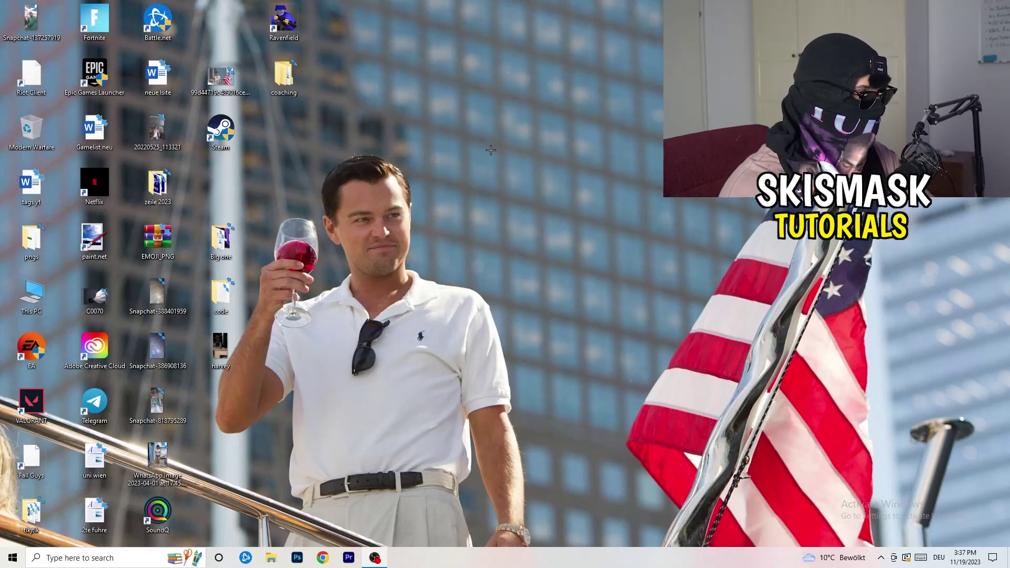
# - Open Task Manager from the taskbar and inspect Antimalware Service Executable without ending it
pyautogui.rightClick(495, 558)
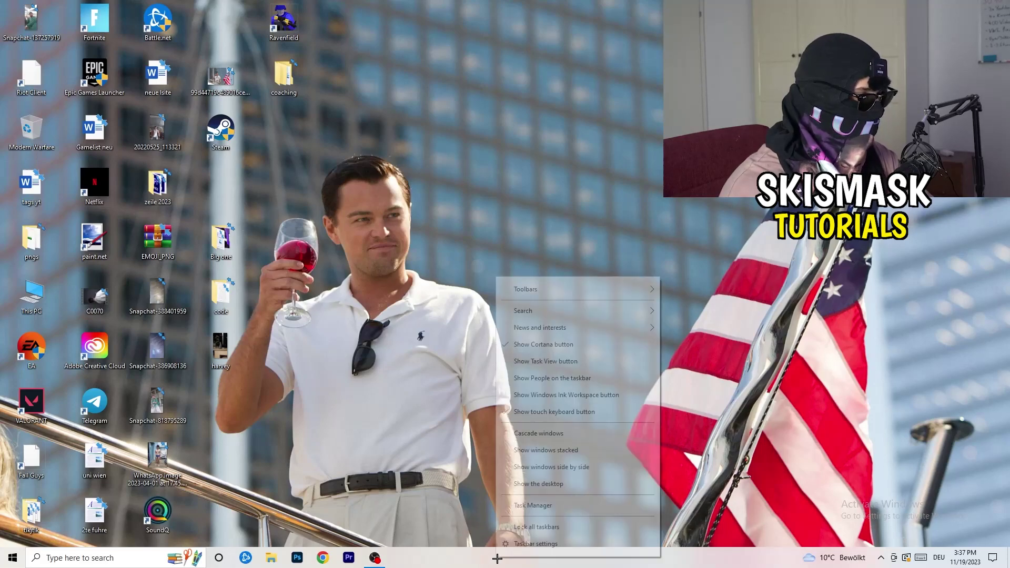
pyautogui.click(537, 505)
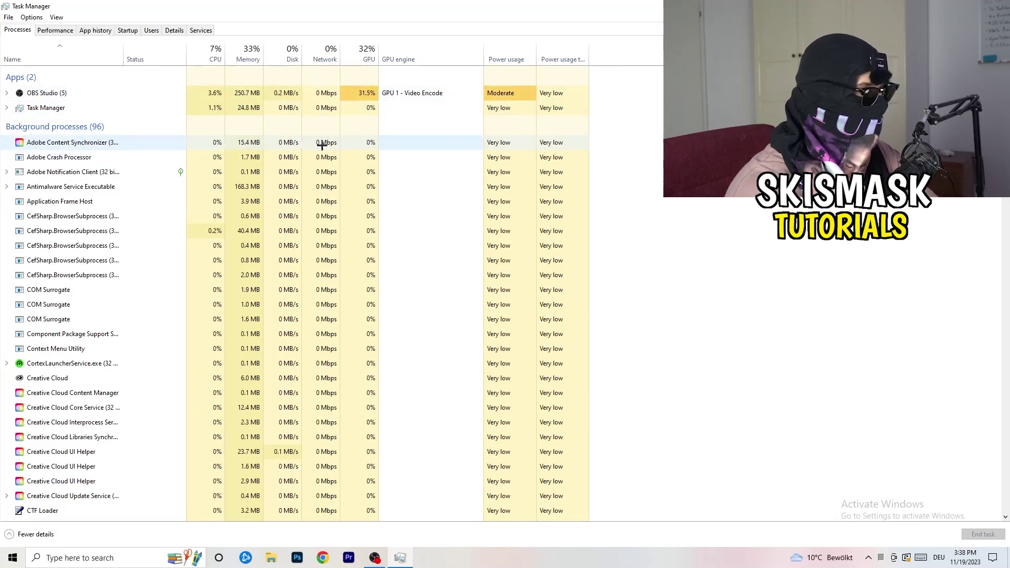
pyautogui.rightClick(238, 188)
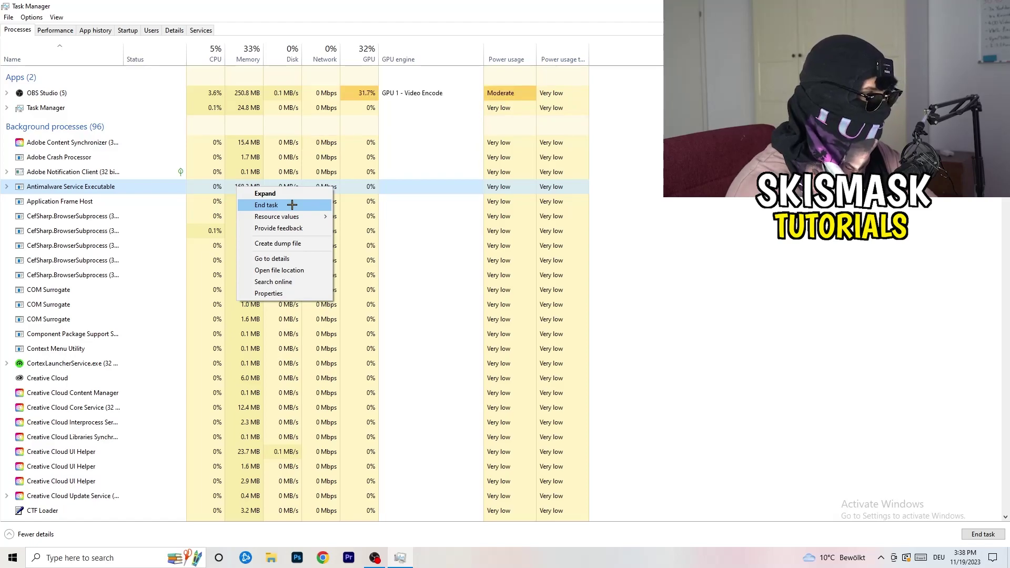
pyautogui.click(292, 204)
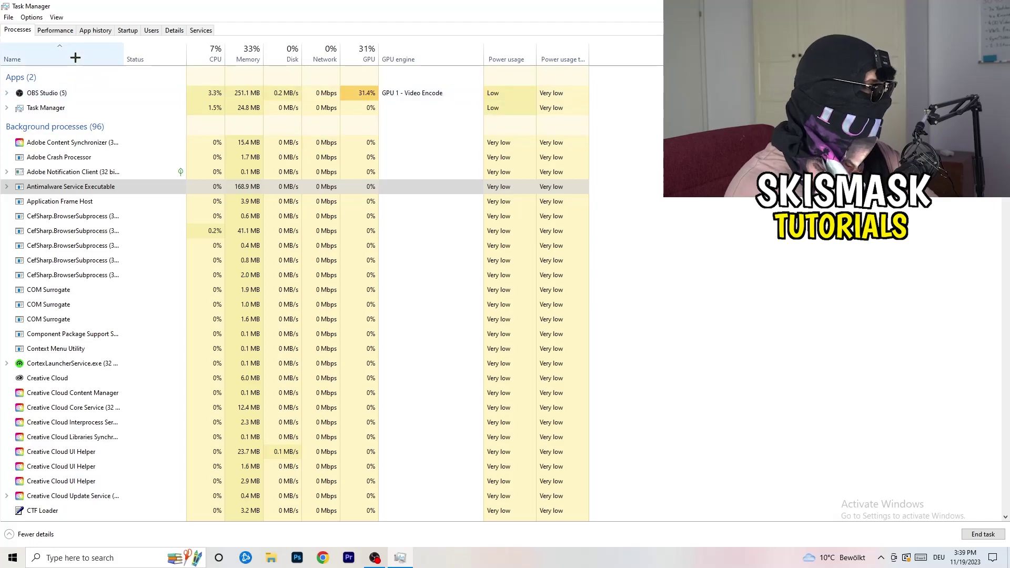
# - Review the startup entries for Dropbox, EA and File Association Helper, leaving each unchanged
pyautogui.click(128, 30)
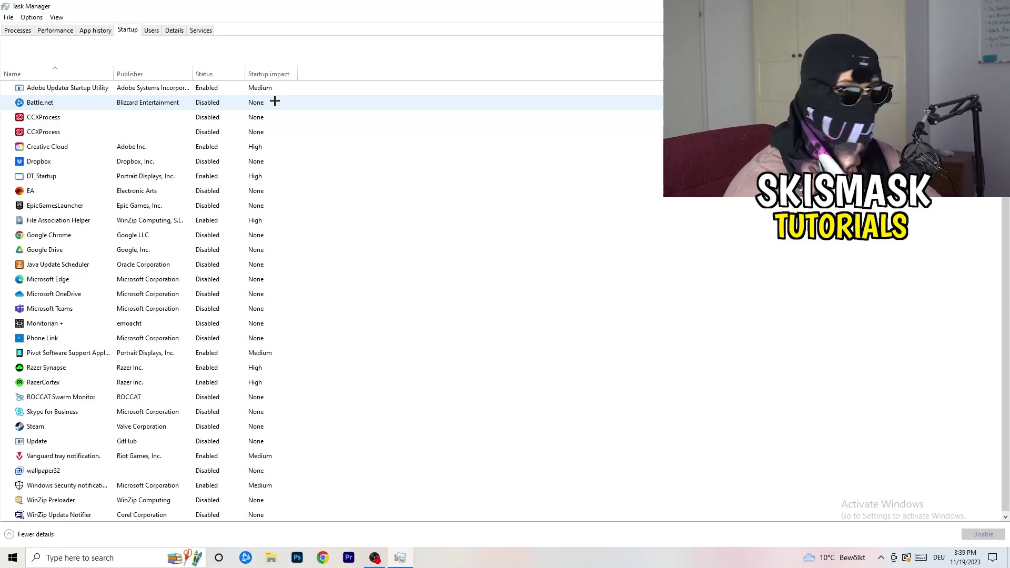
pyautogui.rightClick(211, 160)
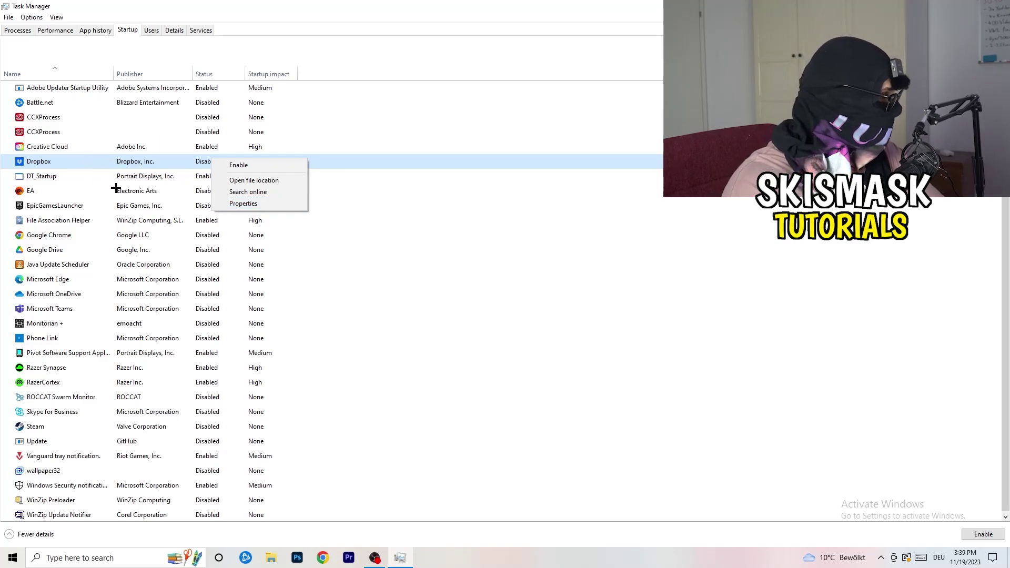
pyautogui.rightClick(100, 193)
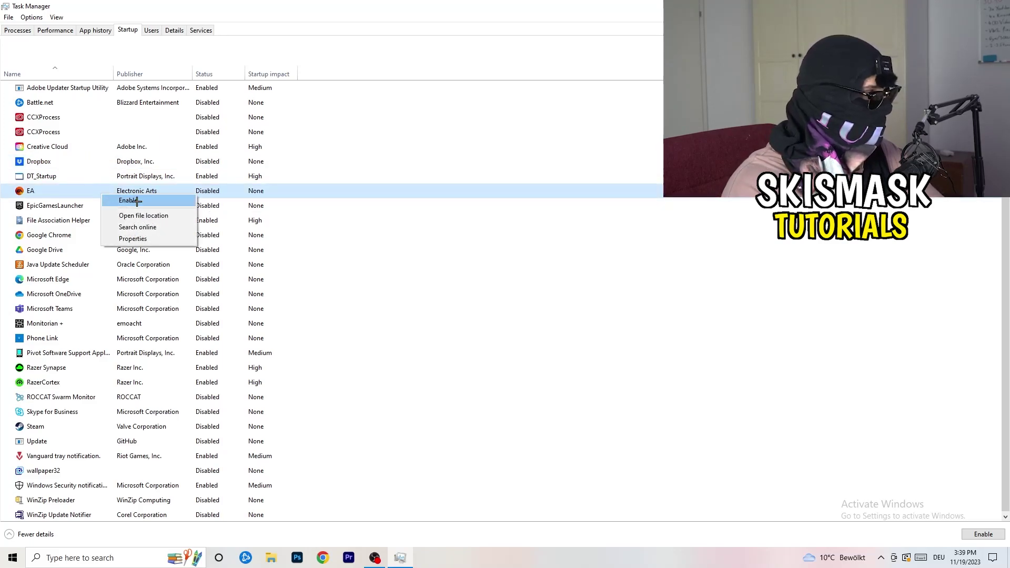
pyautogui.click(672, 273)
pyautogui.click(671, 274)
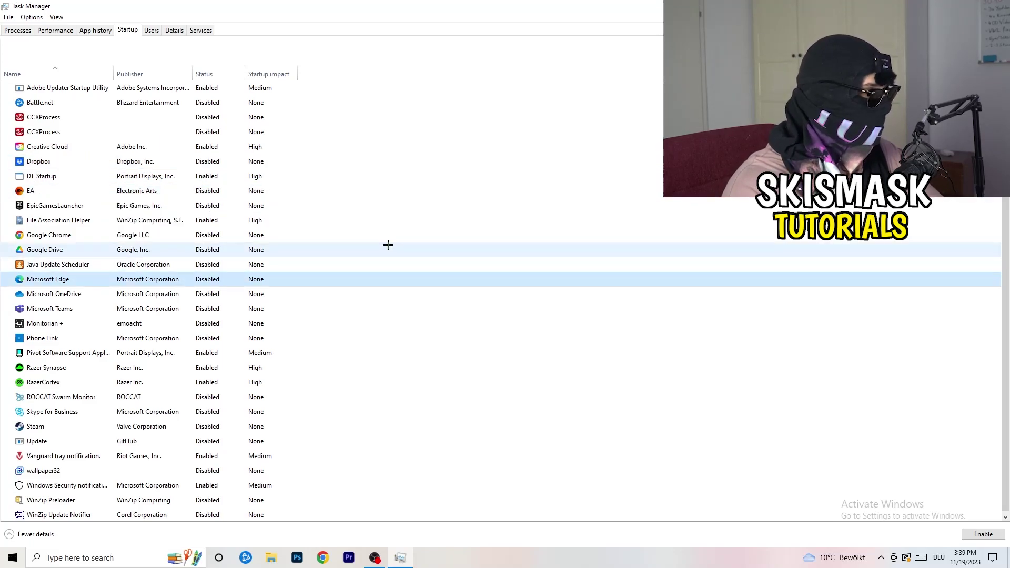
pyautogui.rightClick(206, 222)
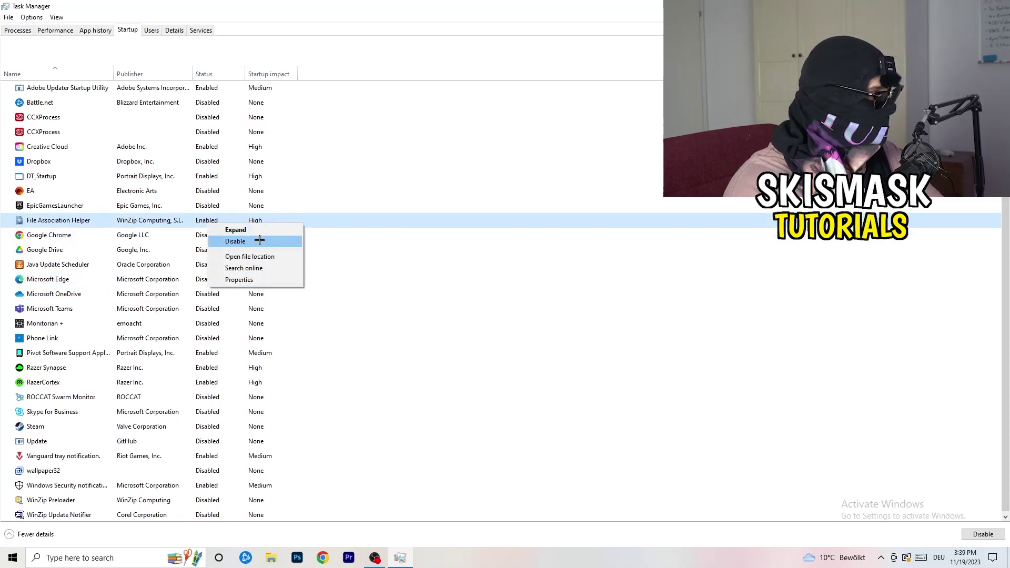
pyautogui.click(453, 264)
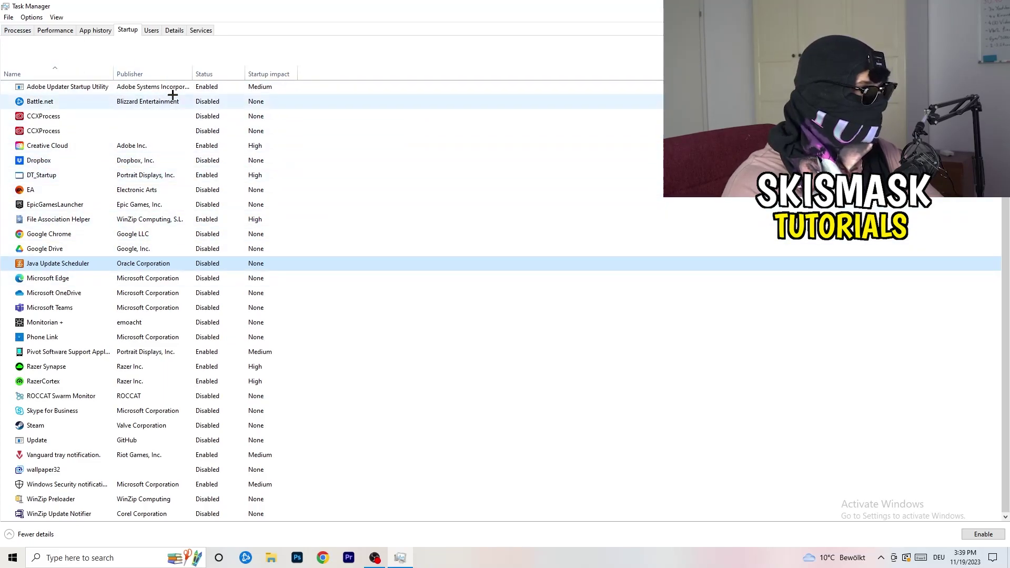
# - Check the Performance graphs and Details list, leaving DropboxCrashHandler's priority at Normal
pyautogui.click(59, 31)
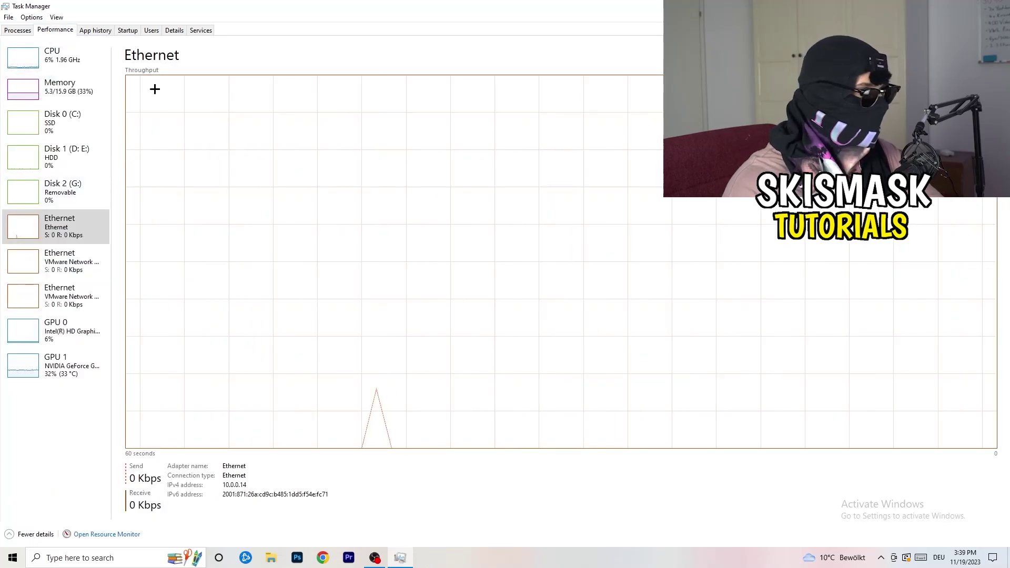
pyautogui.click(174, 30)
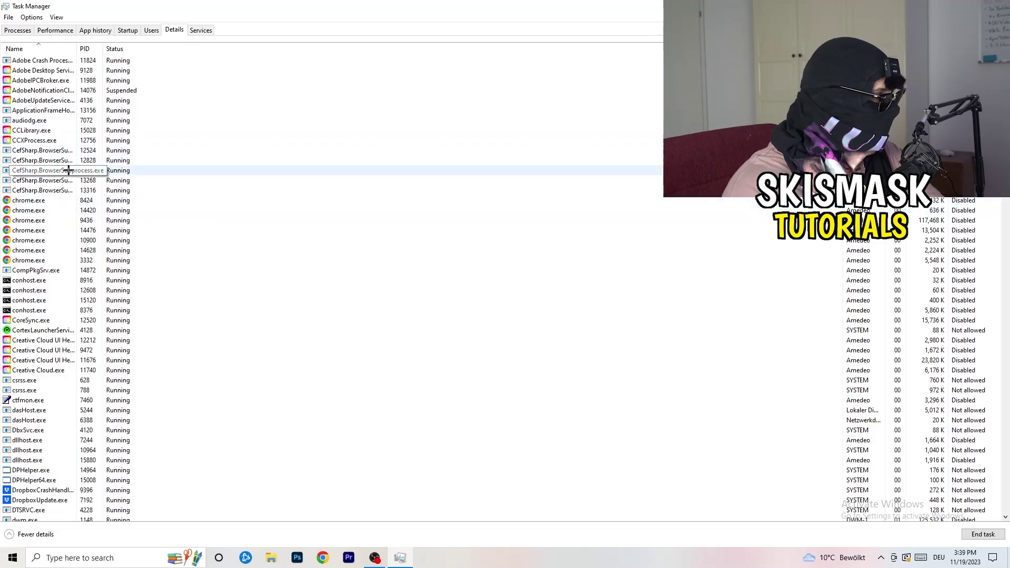
pyautogui.scroll(-6, 227, 276)
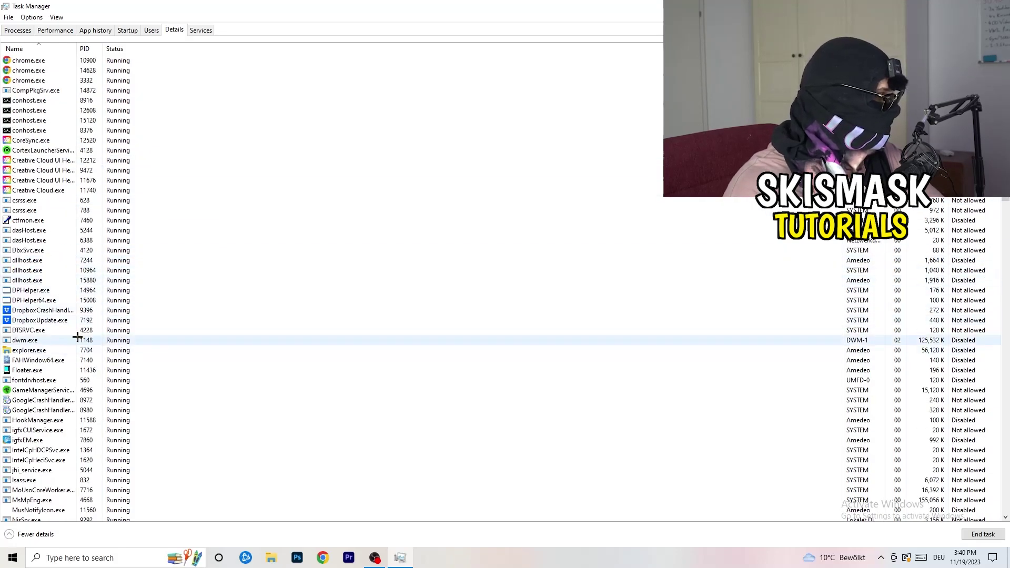
pyautogui.rightClick(46, 310)
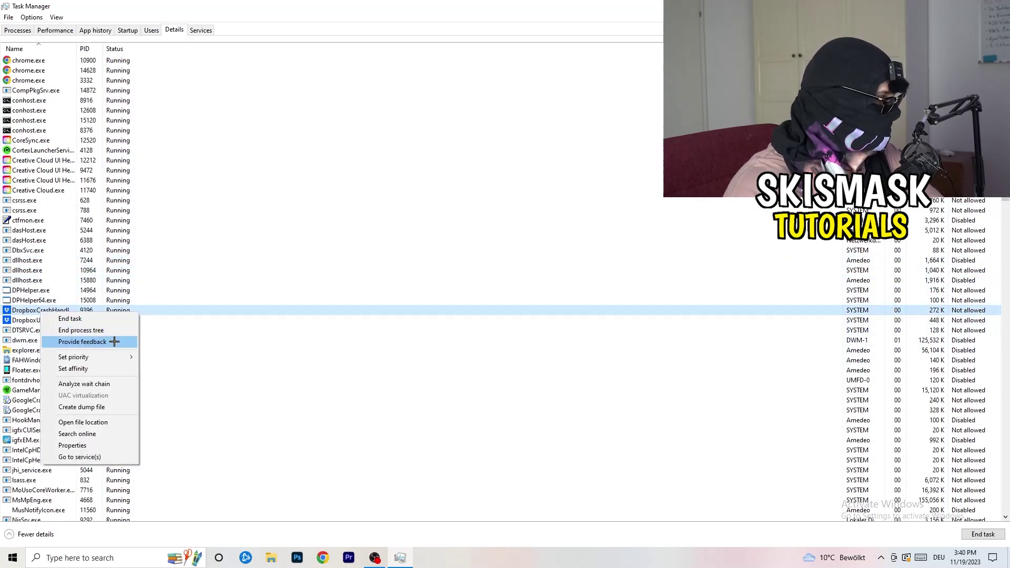
pyautogui.rightClick(81, 310)
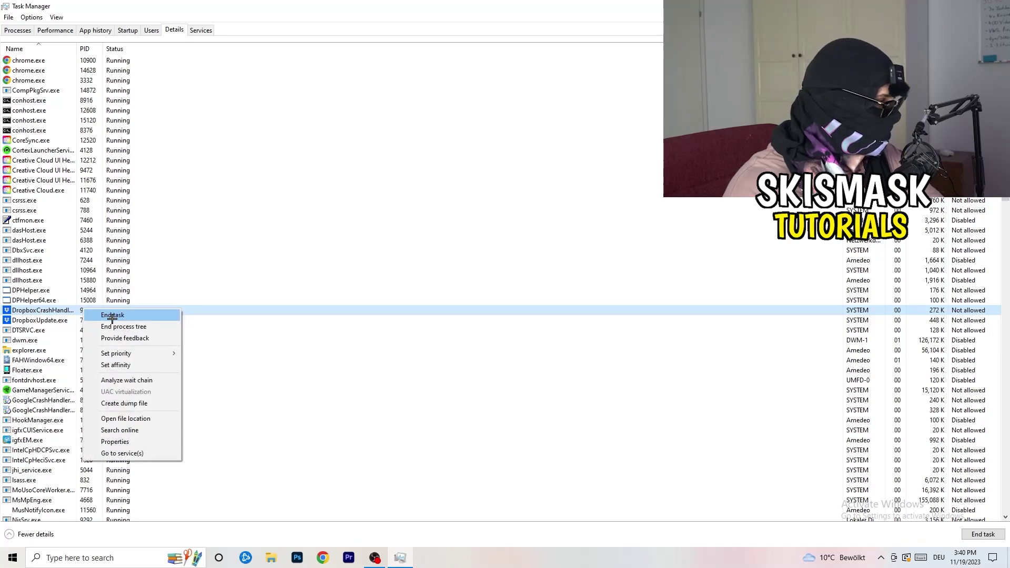
pyautogui.rightClick(77, 310)
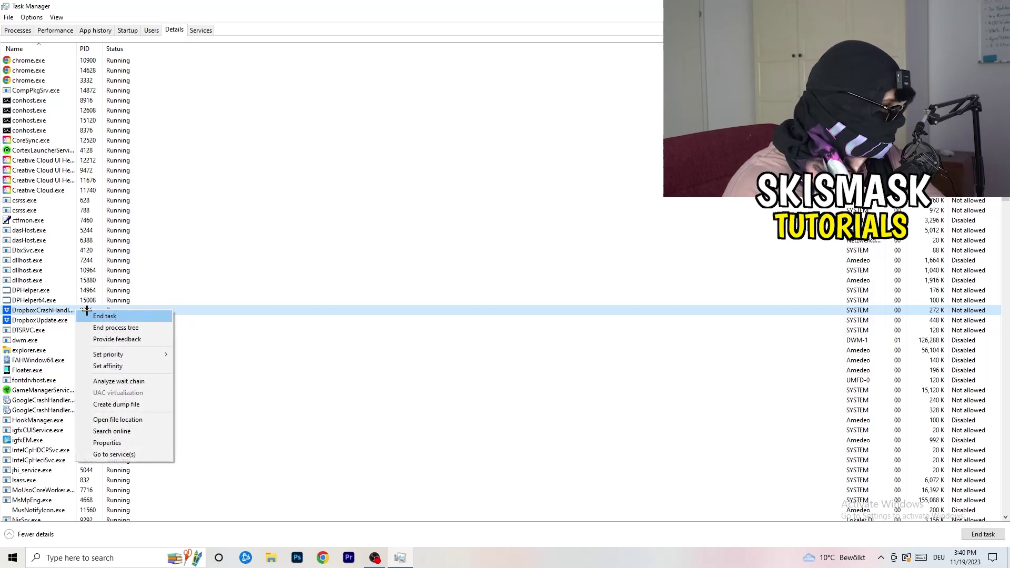
pyautogui.moveTo(124, 354)
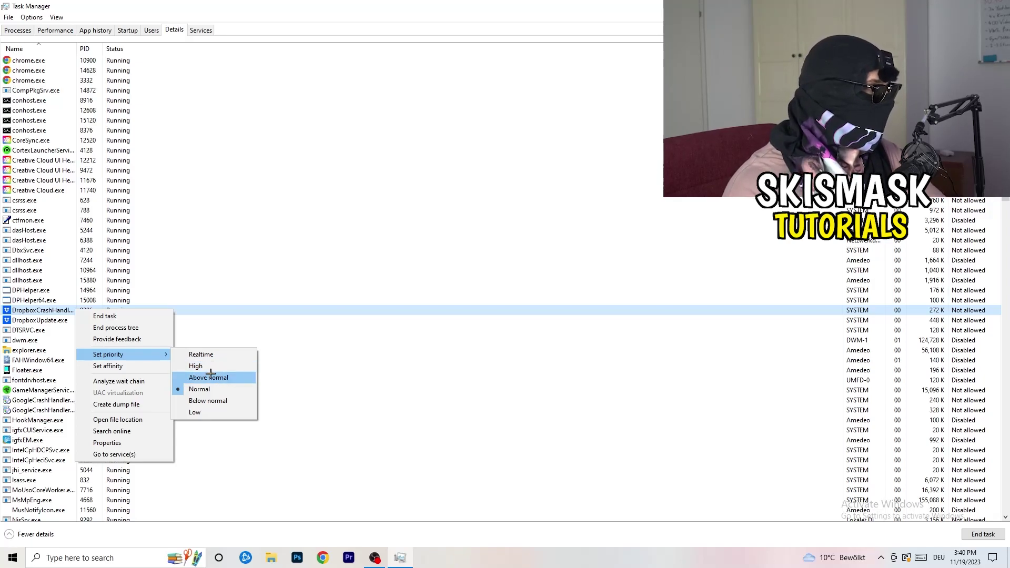
pyautogui.click(500, 6)
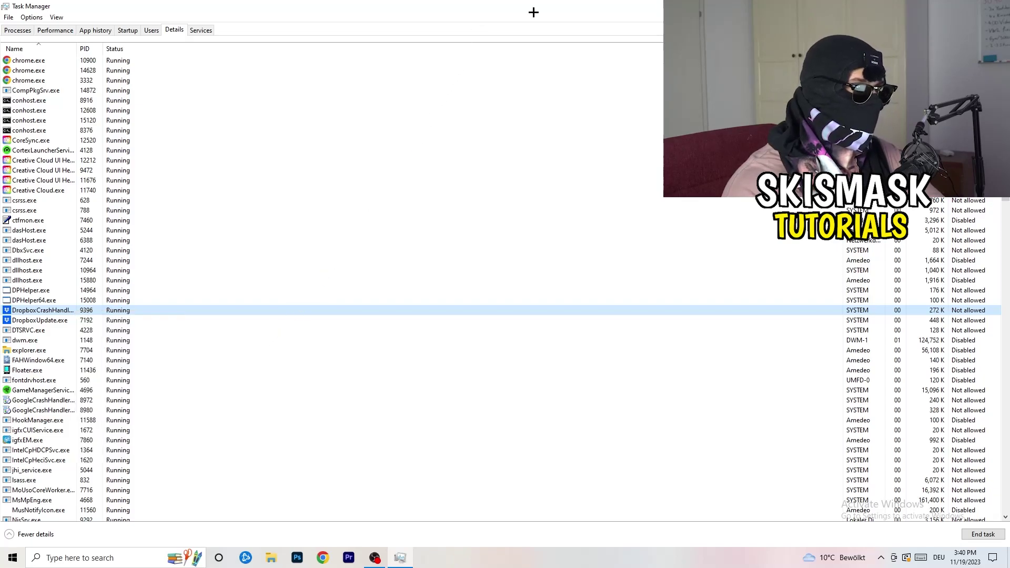
# - Close Task Manager, then launch Settings from Start search and open the System Display page
pyautogui.hotkey('alt', 'F4')
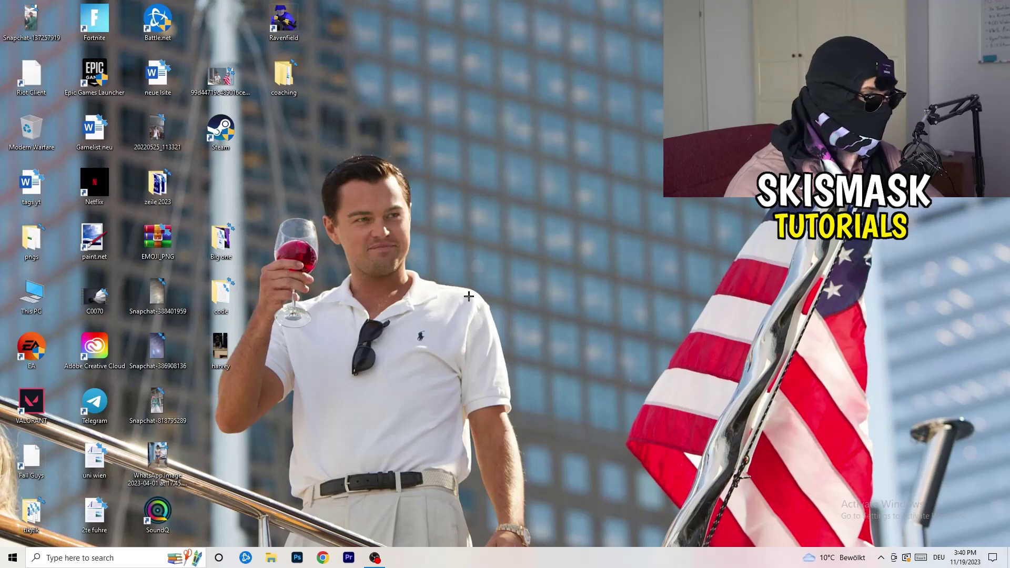
pyautogui.press('super')
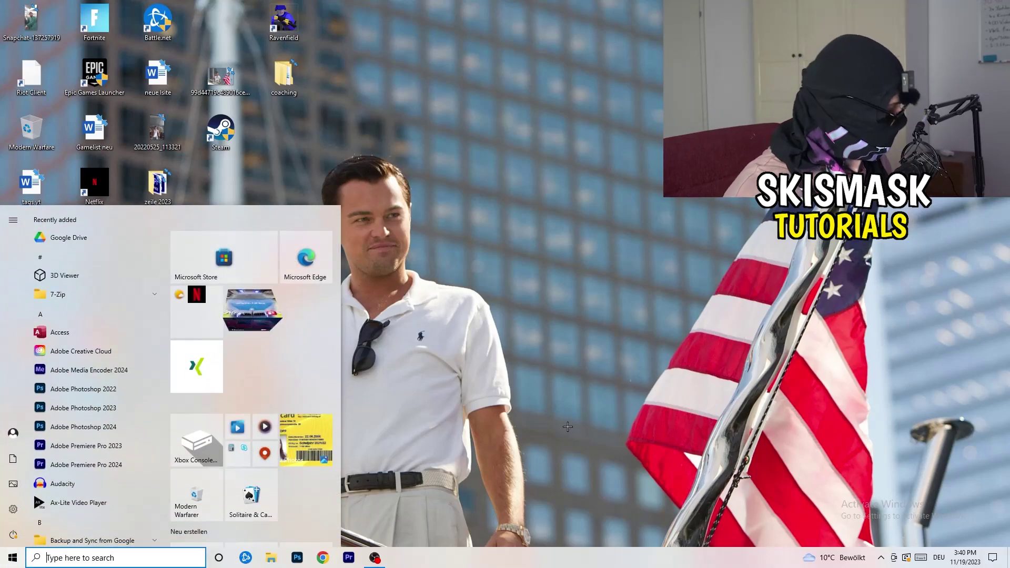
pyautogui.write('settings')
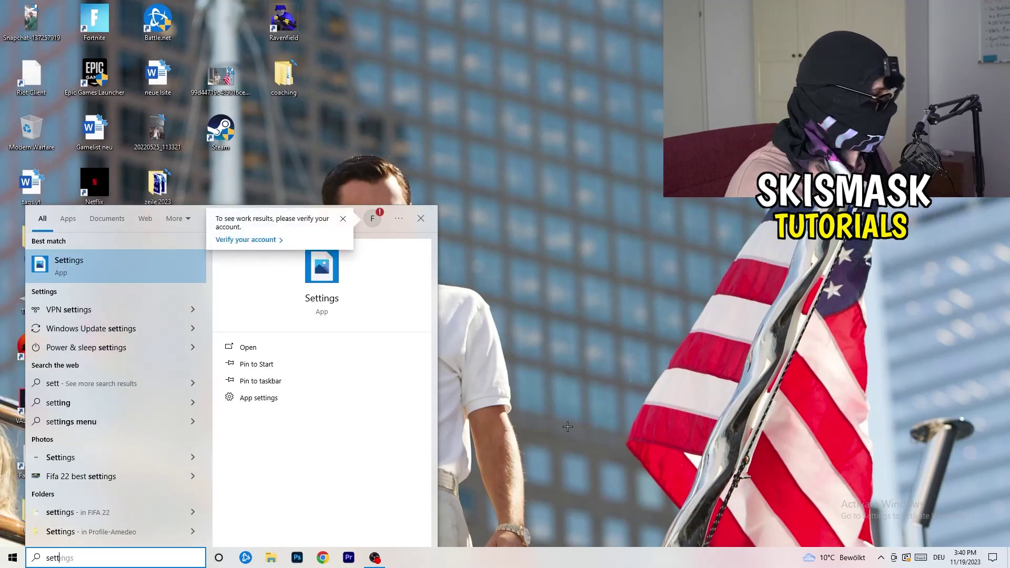
pyautogui.press('Return')
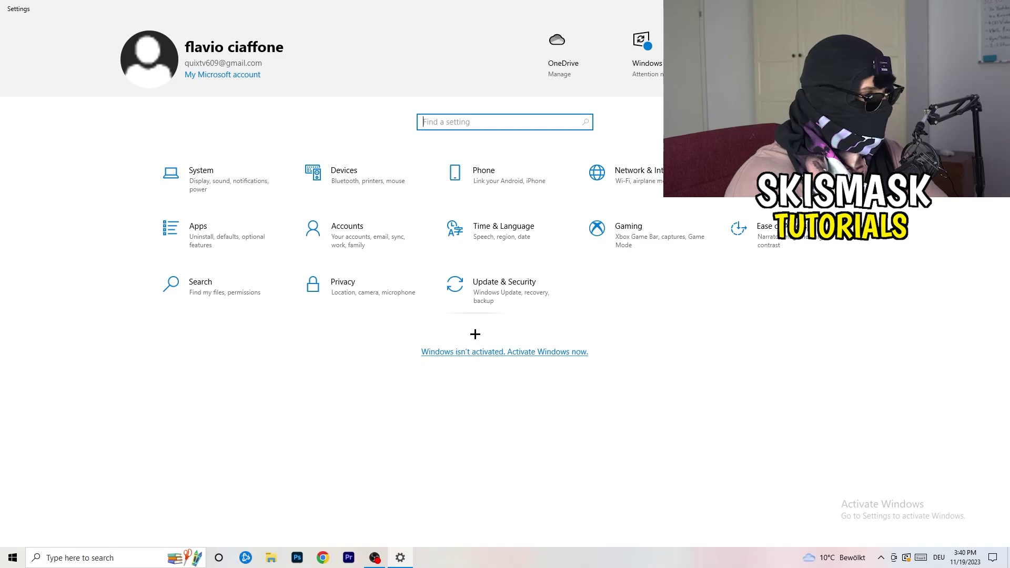
pyautogui.click(229, 187)
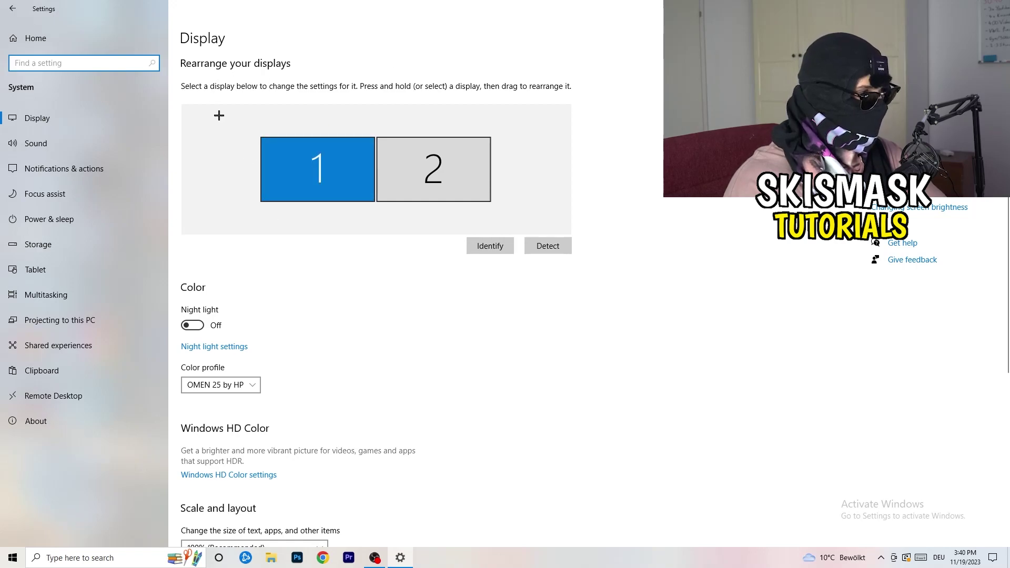
pyautogui.click(204, 41)
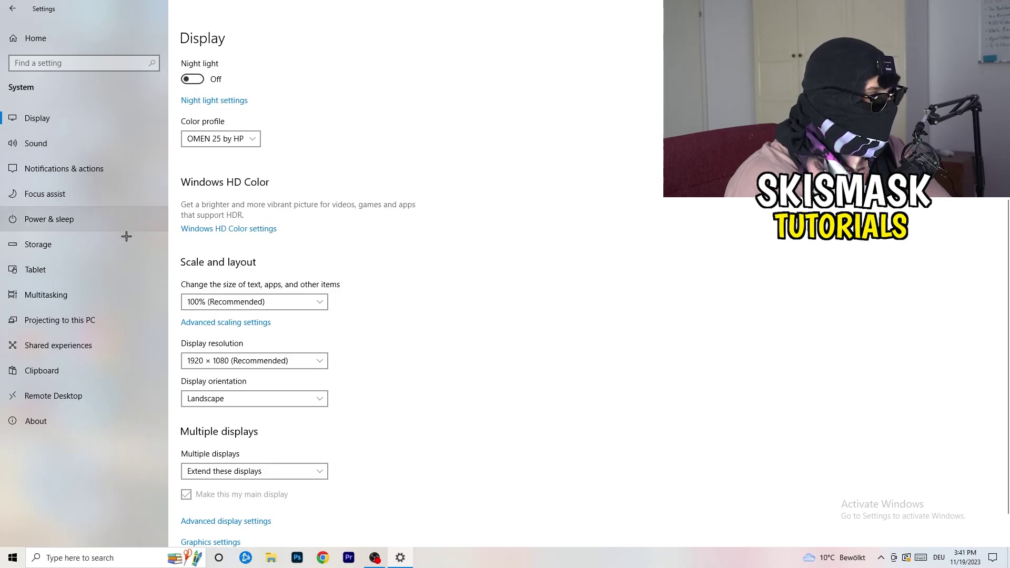
pyautogui.click(310, 298)
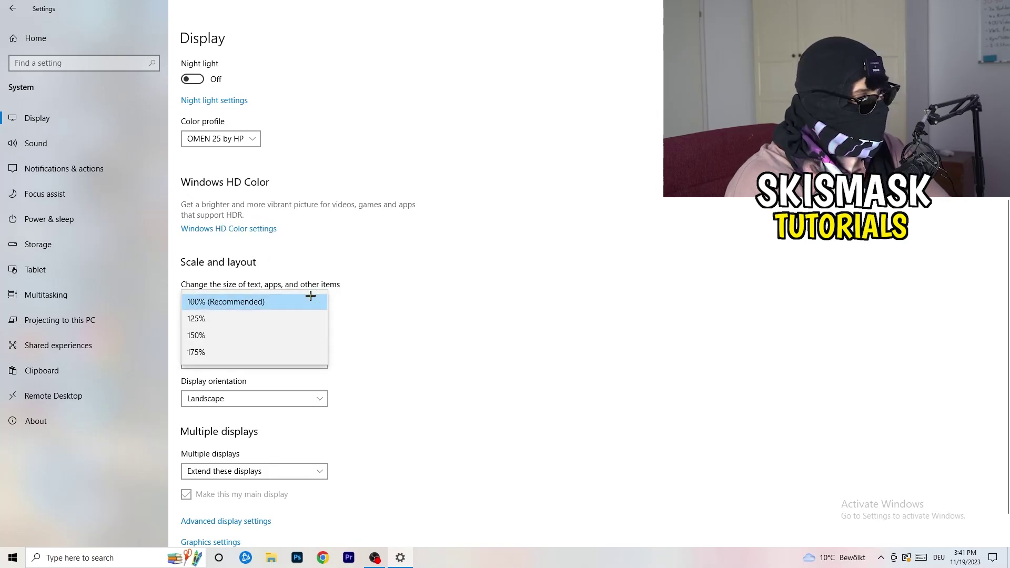
pyautogui.click(357, 284)
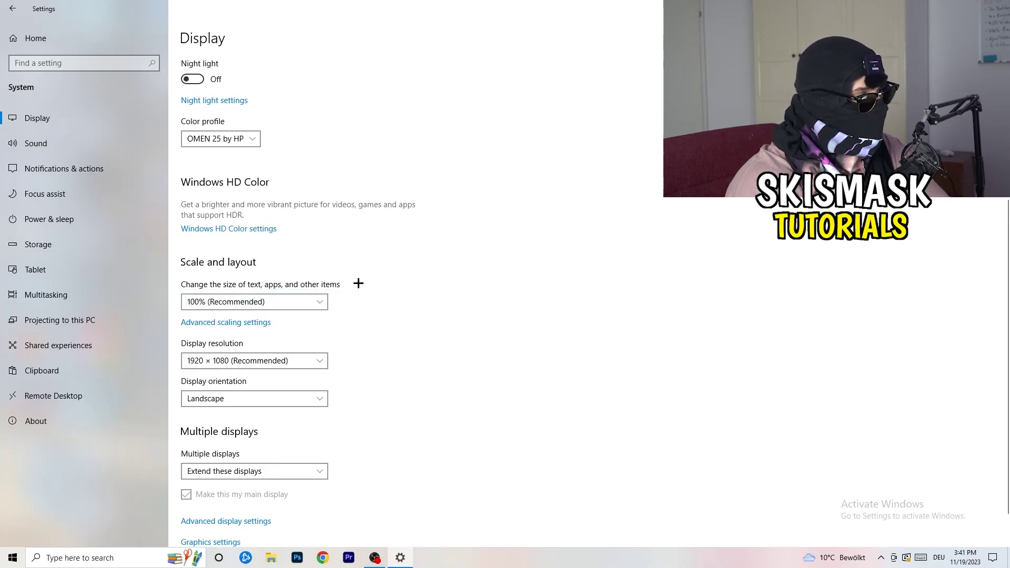
pyautogui.scroll(-2, 277, 307)
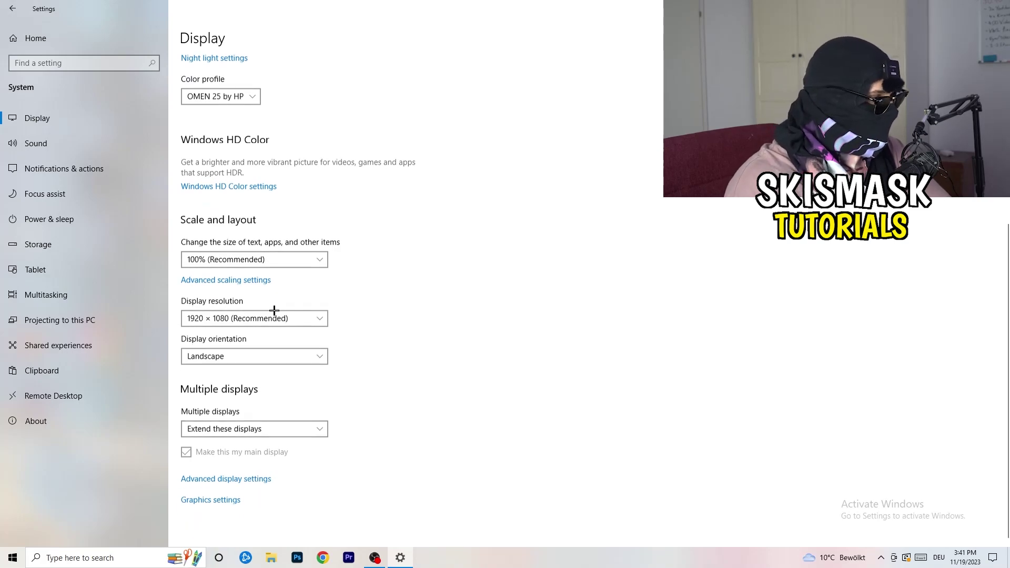
pyautogui.press('space')
pyautogui.click(459, 248)
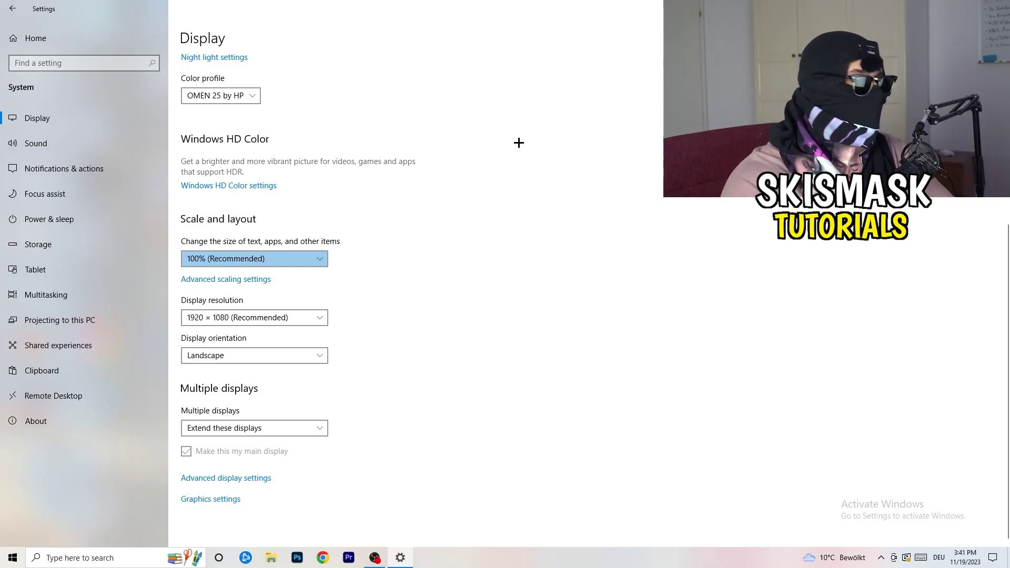
pyautogui.click(325, 318)
pyautogui.click(365, 298)
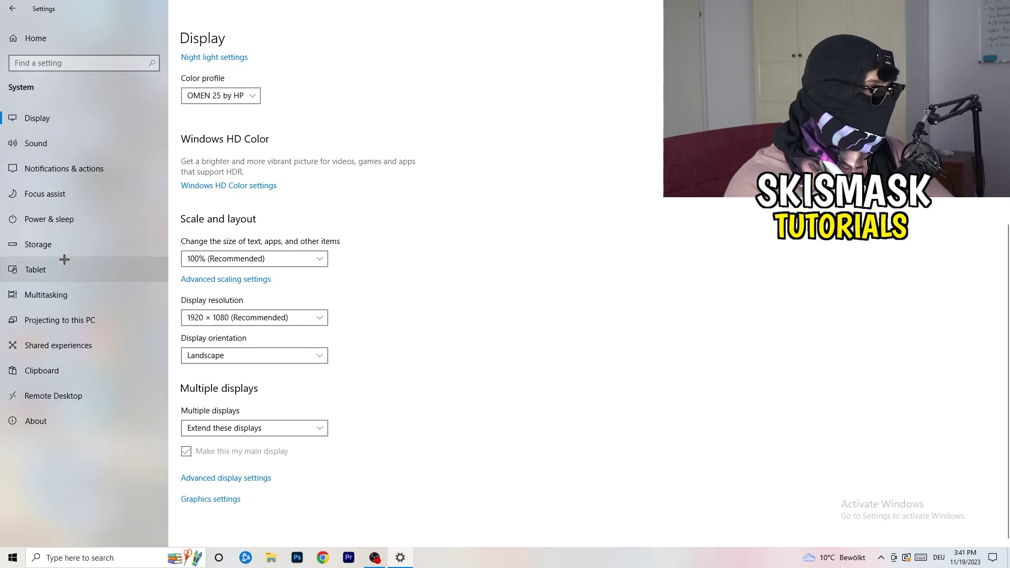
# - Turn off deleting unused temporary files, keeping Storage Sense weekly and 14-day recycle bin cleanup
pyautogui.click(74, 239)
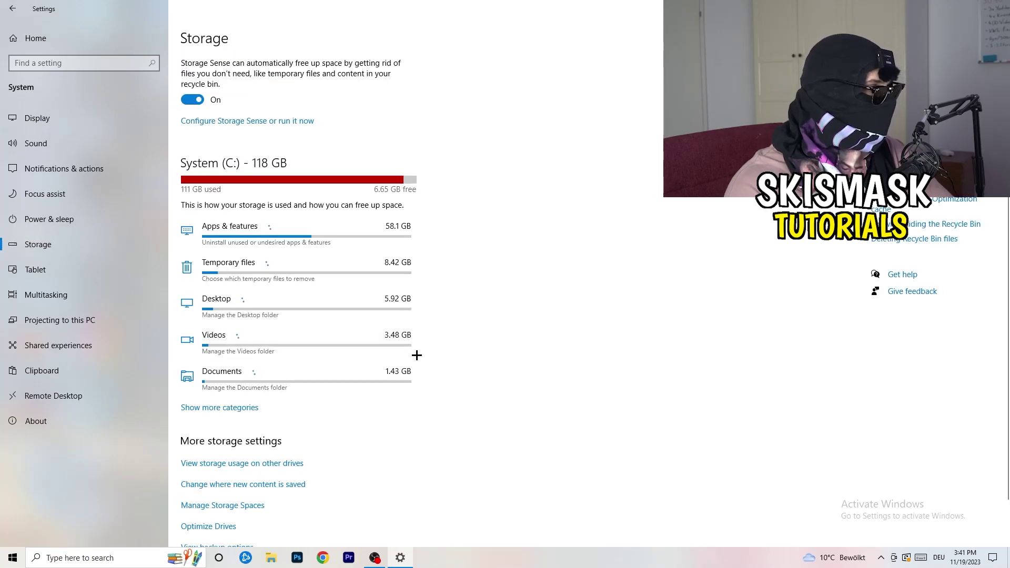
pyautogui.scroll(-2, 431, 347)
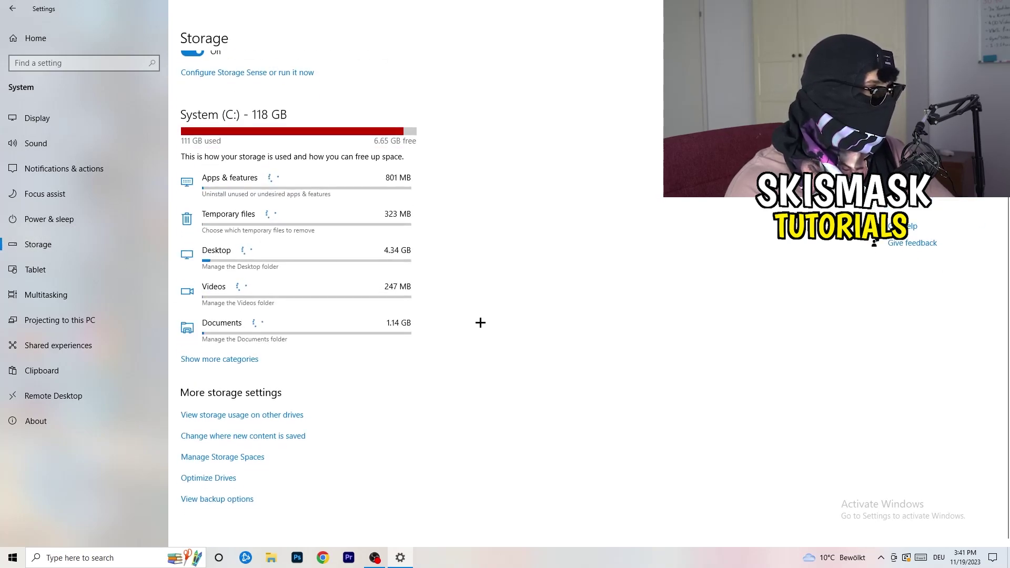
pyautogui.scroll(2, 480, 322)
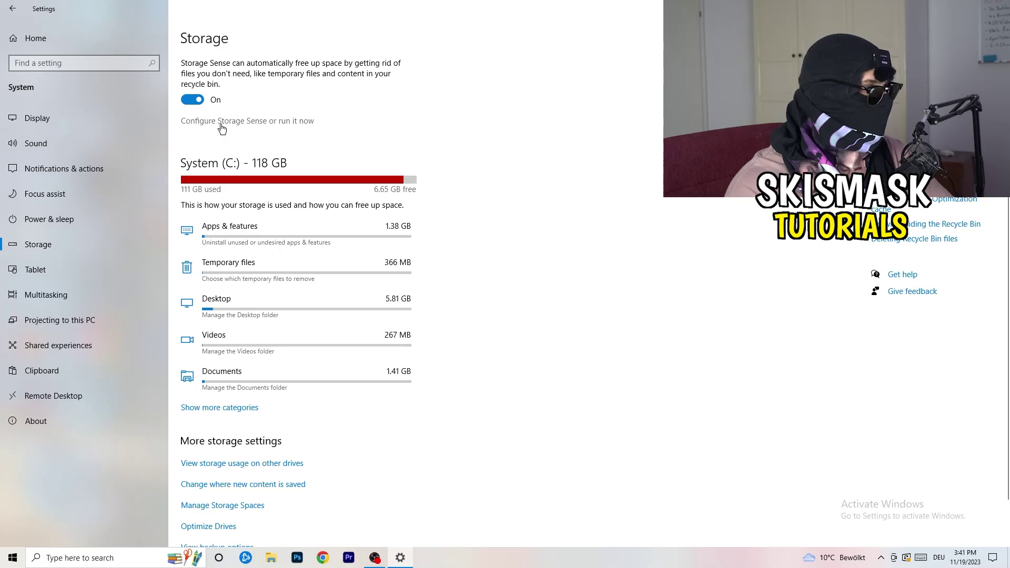
pyautogui.click(221, 125)
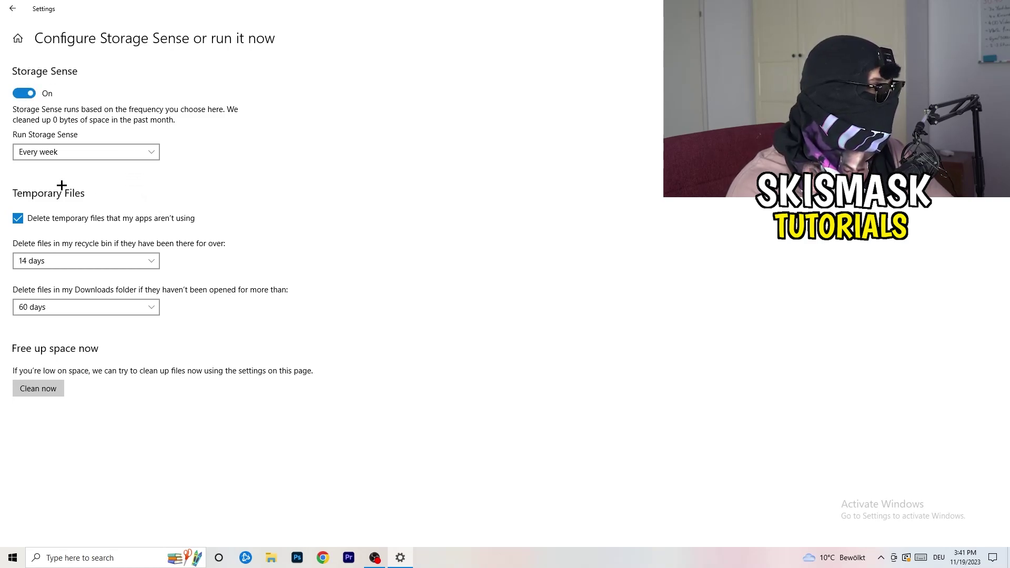
pyautogui.click(52, 151)
pyautogui.click(52, 152)
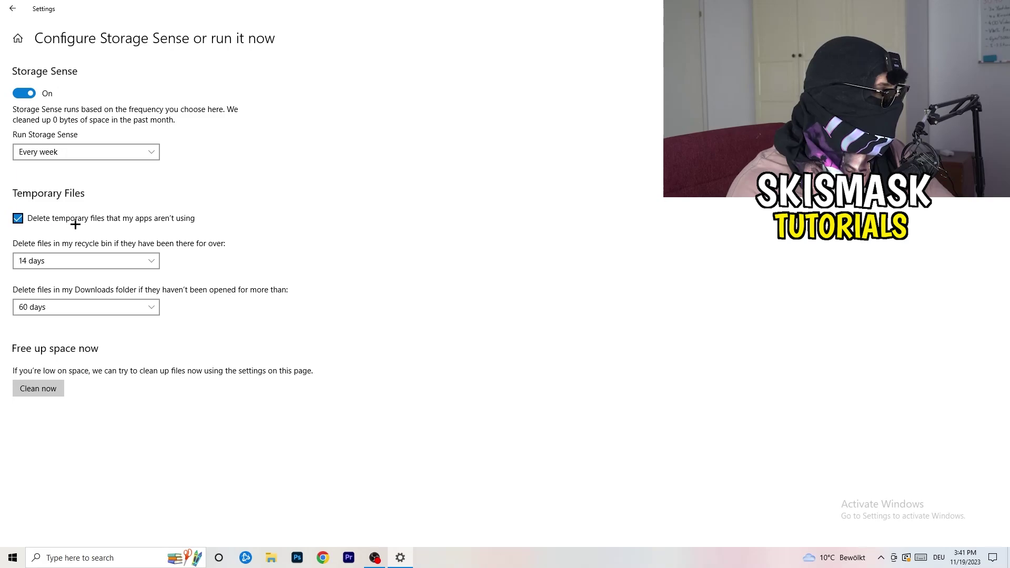
pyautogui.click(138, 221)
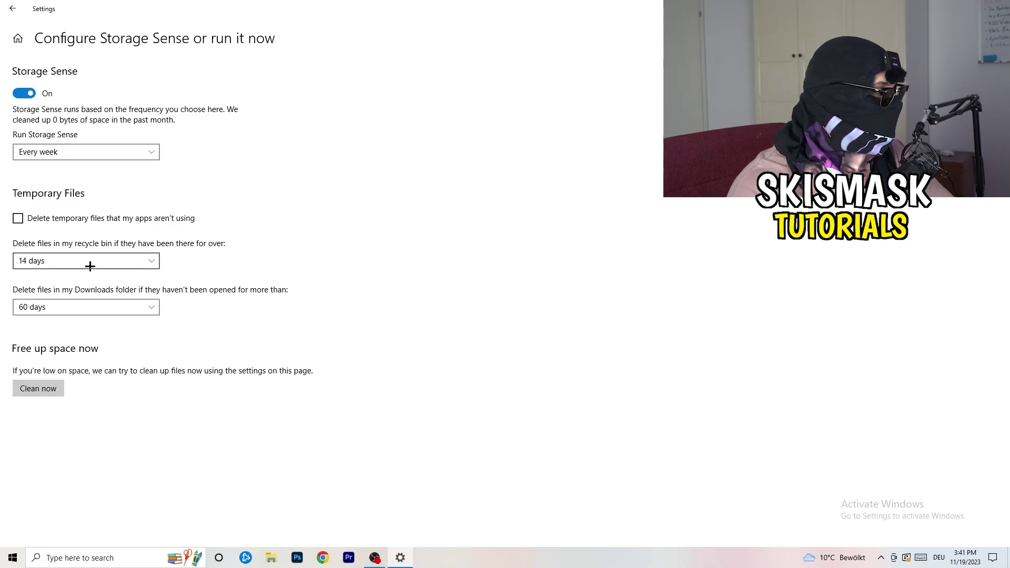
pyautogui.click(62, 257)
pyautogui.click(352, 338)
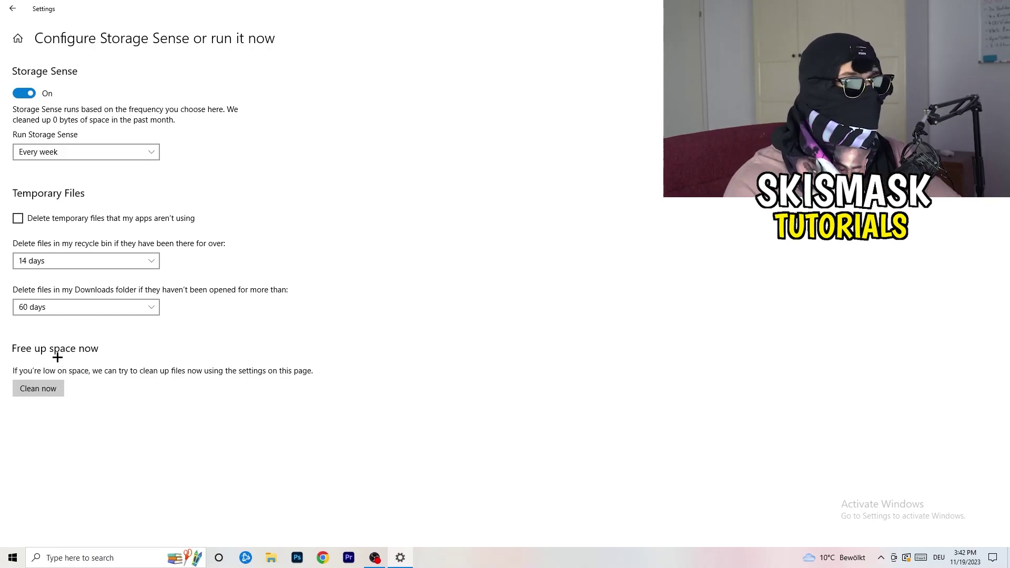
# - Review the additional power plans under Power & sleep, keep Balanced, and close Power Options
pyautogui.click(3, 13)
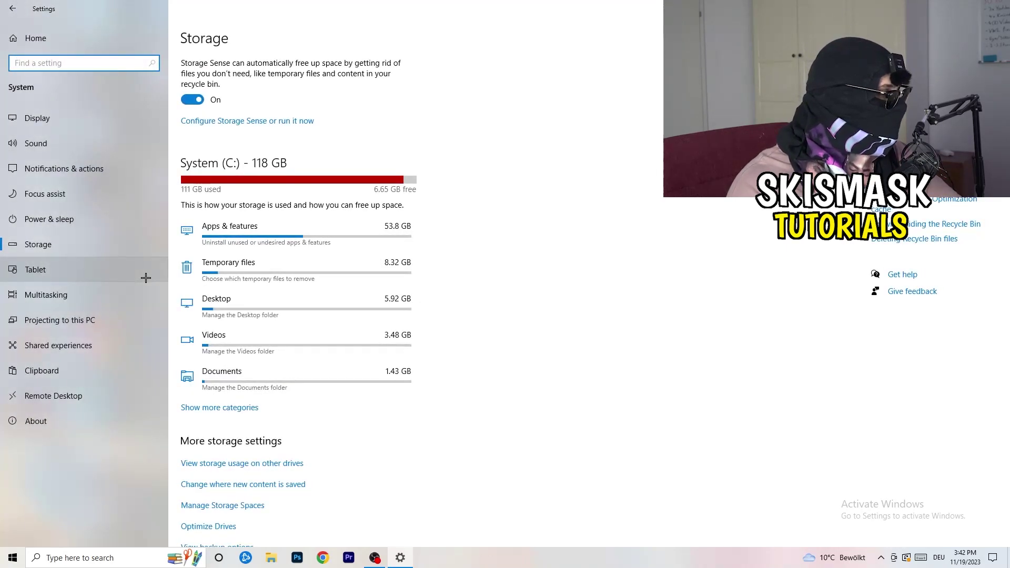
pyautogui.click(117, 225)
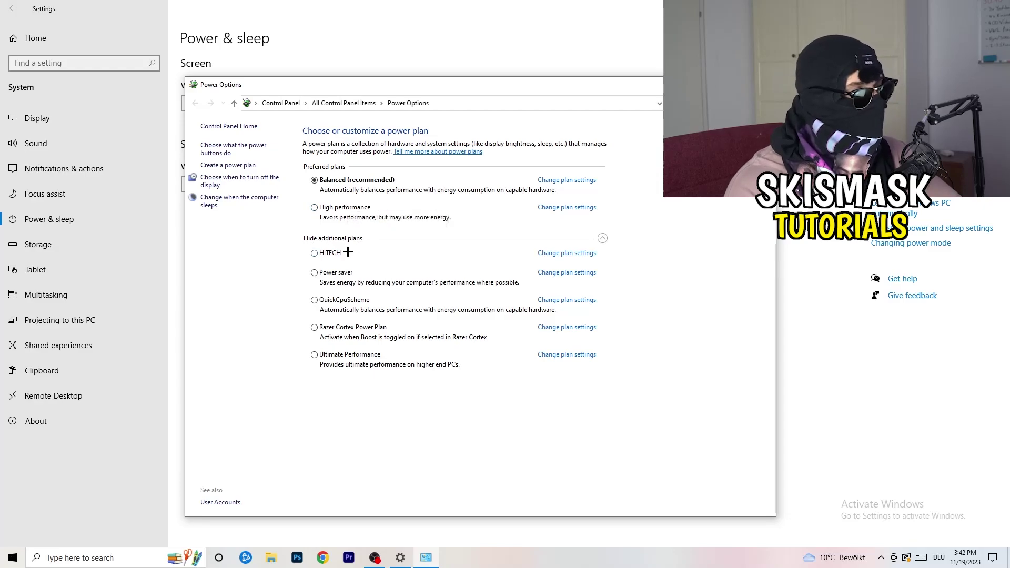
pyautogui.click(602, 238)
pyautogui.click(603, 238)
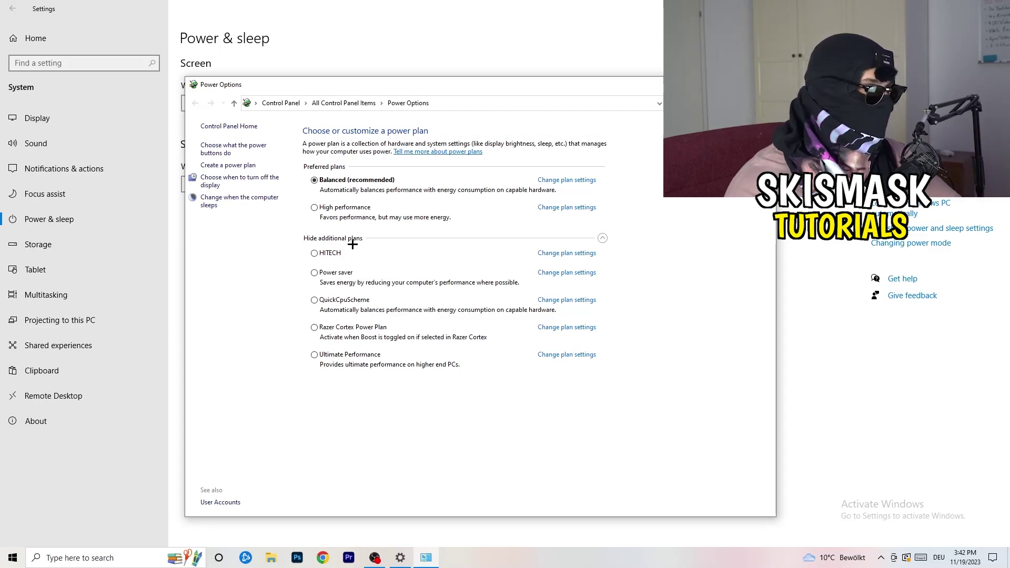
pyautogui.hotkey('alt', 'F4')
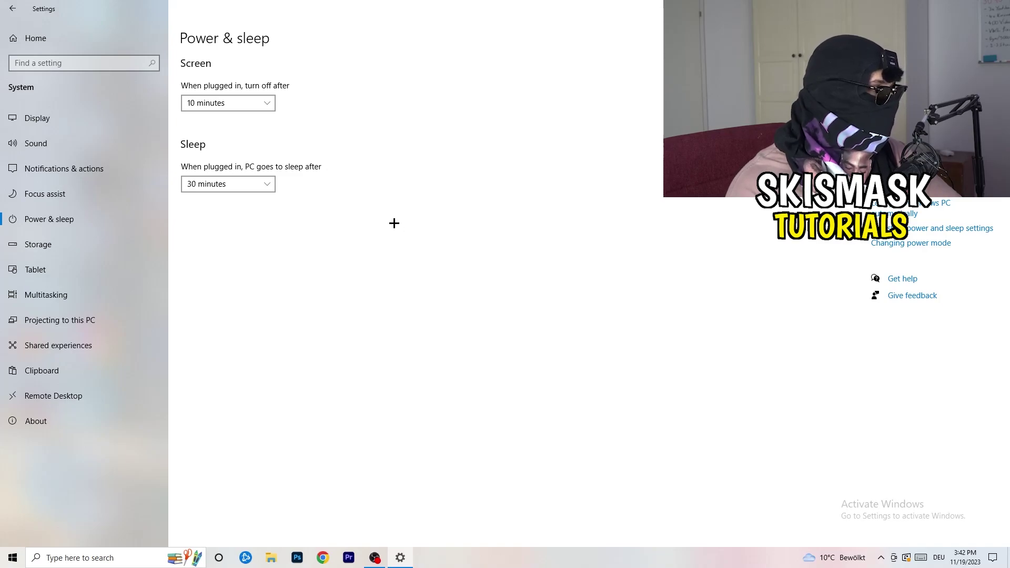
# - Close Settings, move the Steam shortcut into open desktop space, and bring up its Properties
pyautogui.hotkey('alt', 'F4')
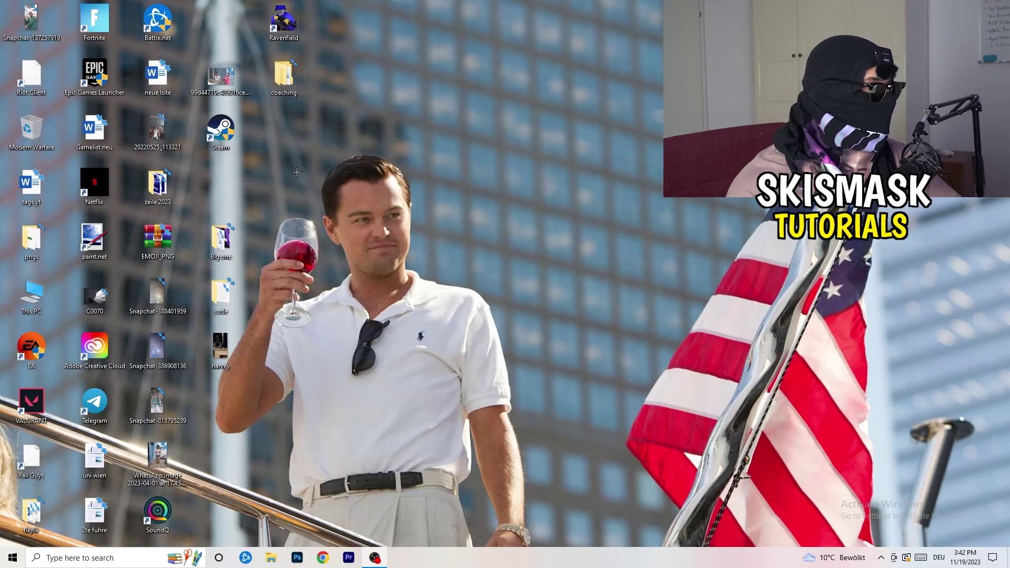
pyautogui.moveTo(221, 132); pyautogui.dragTo(536, 187)
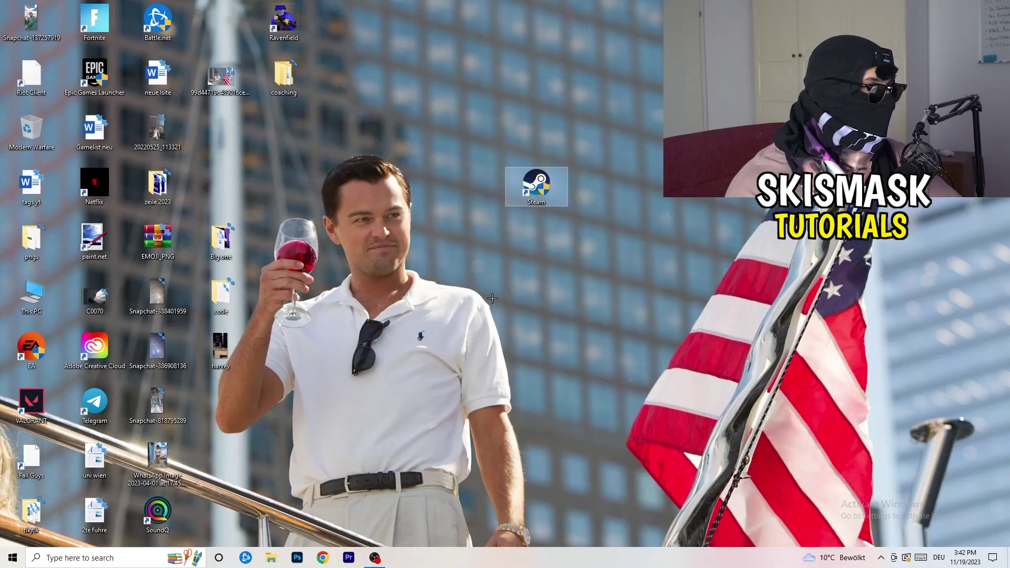
pyautogui.rightClick(528, 190)
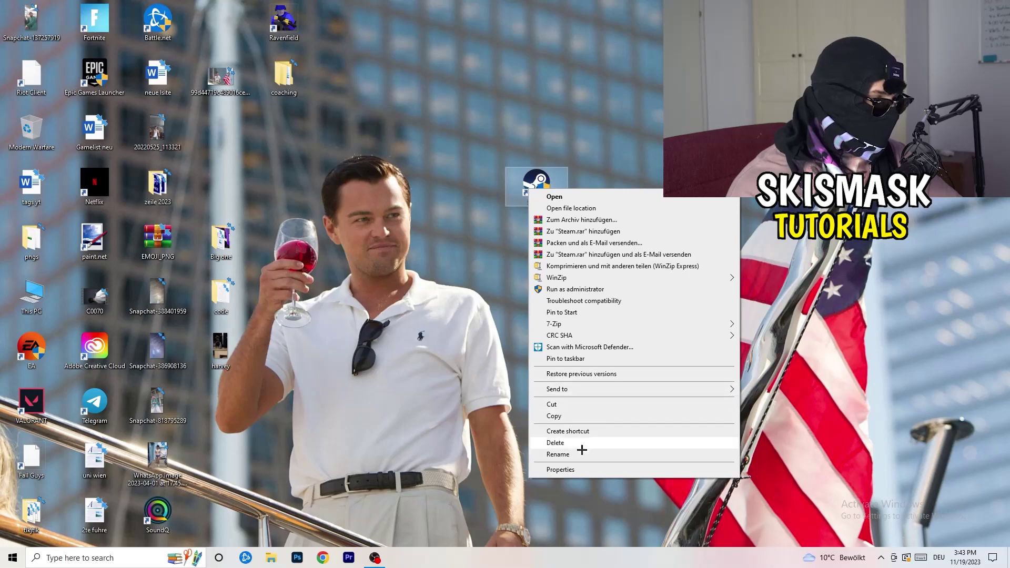
pyautogui.click(577, 470)
pyautogui.moveTo(588, 195); pyautogui.dragTo(488, 149)
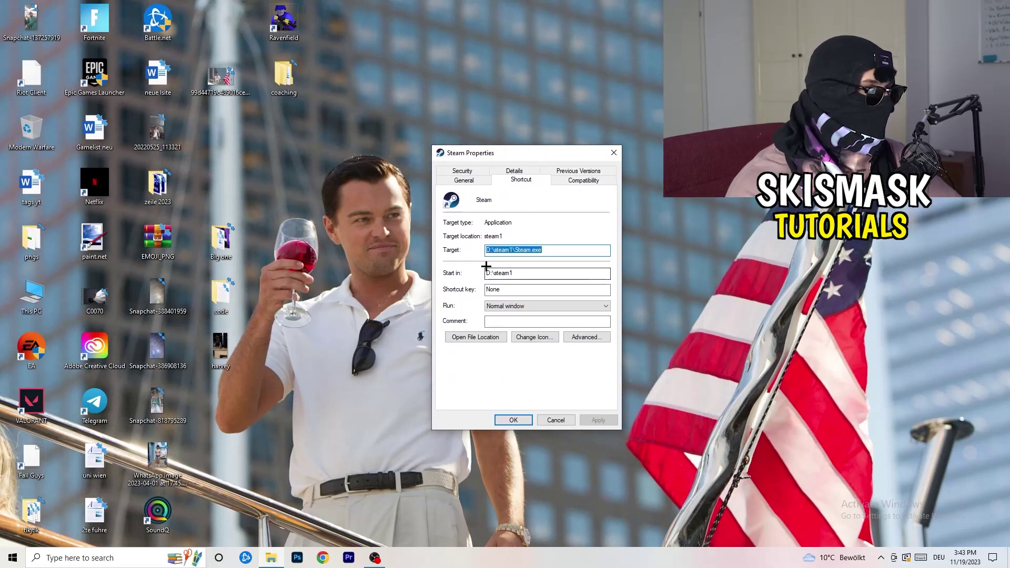
# - Apply Windows 8 compatibility mode with run as administrator to Steam
pyautogui.click(594, 183)
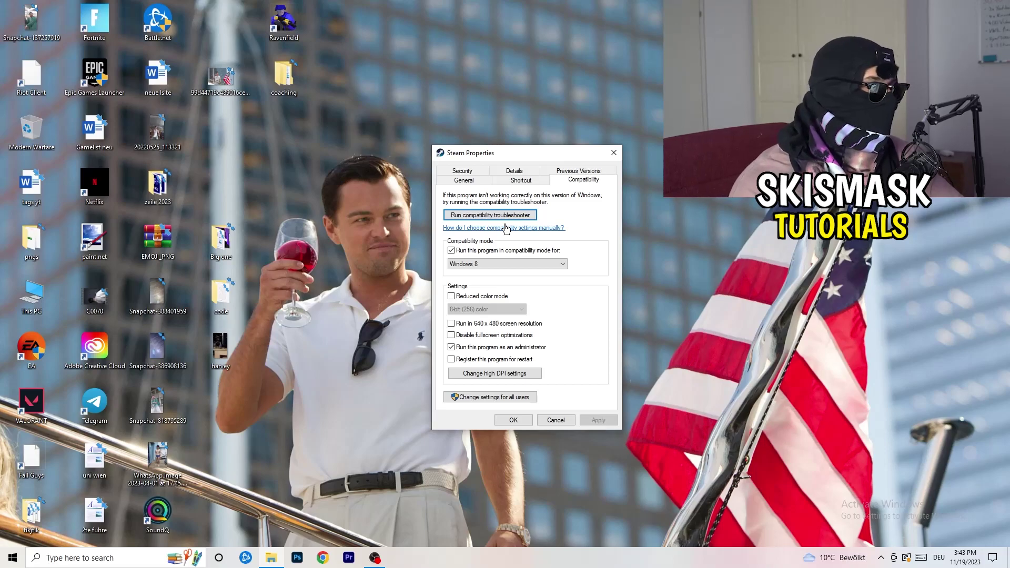
pyautogui.click(490, 251)
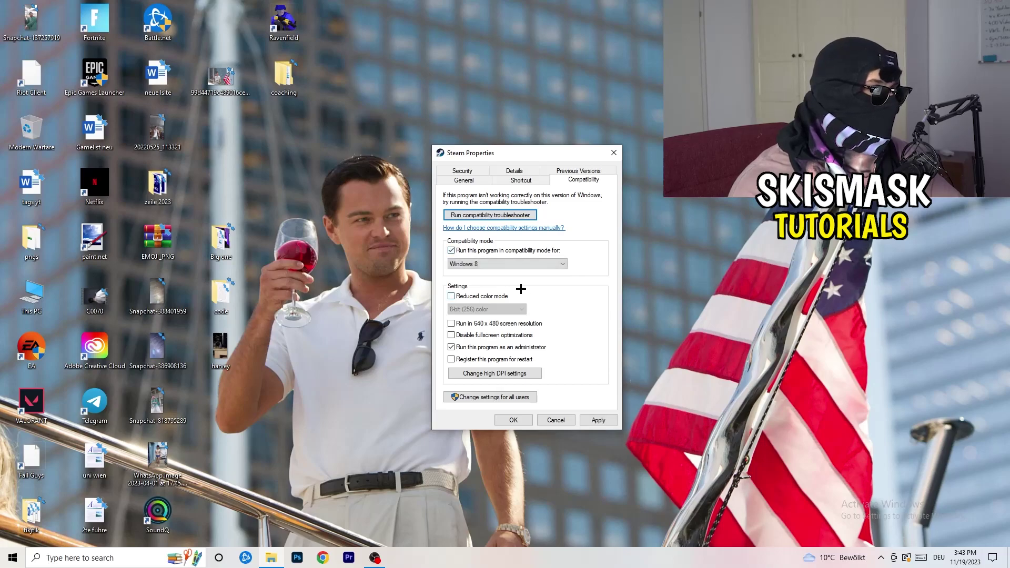
pyautogui.click(495, 264)
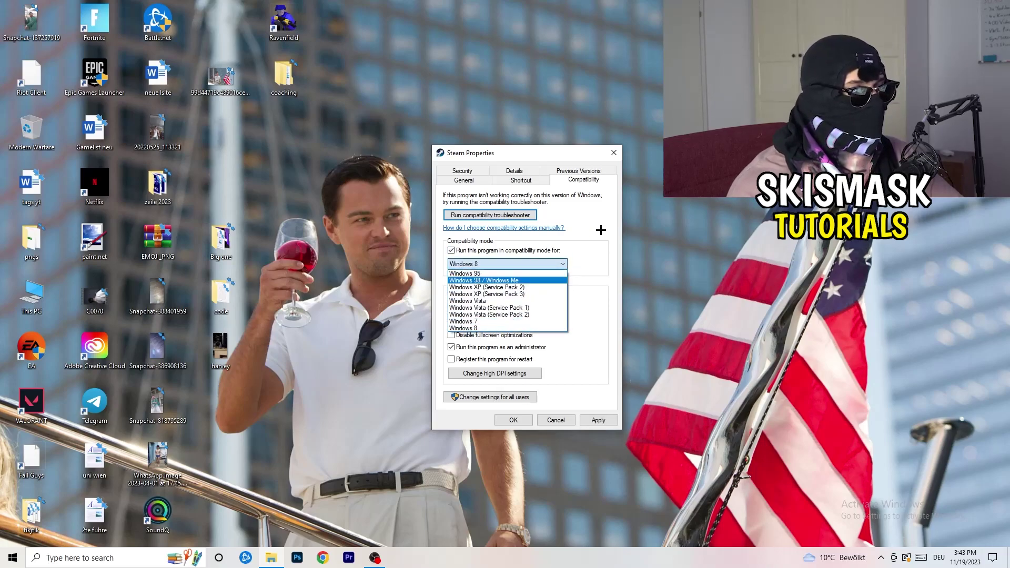
pyautogui.click(591, 304)
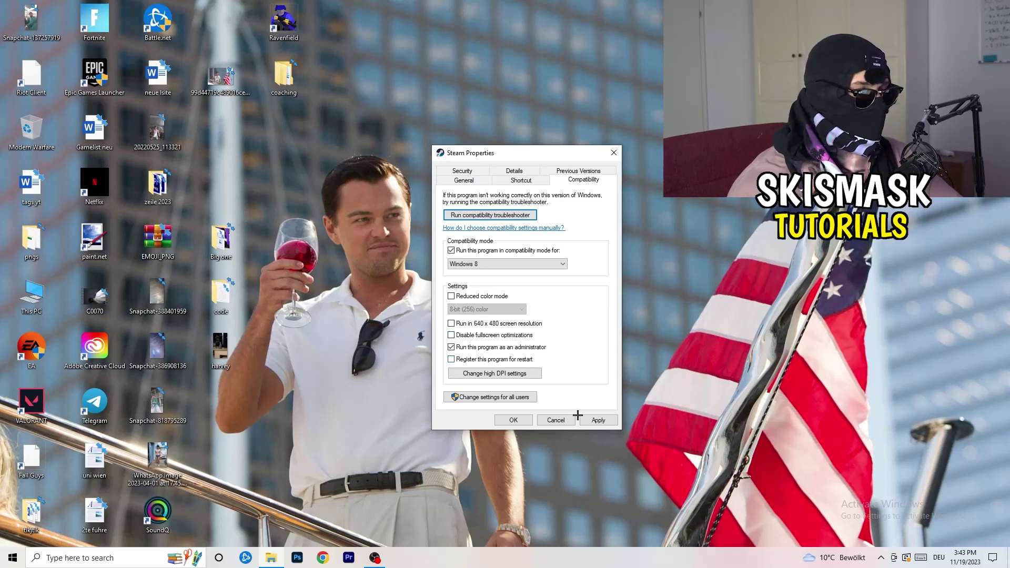
pyautogui.click(595, 420)
# - Confirm Steam's properties and return the shortcut beside 20220525_113321
pyautogui.click(513, 420)
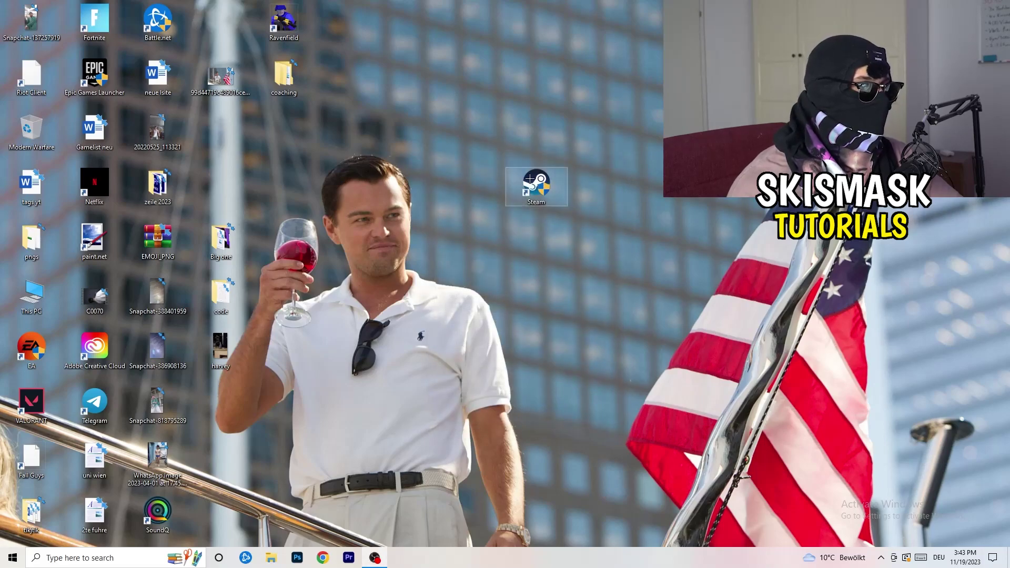
pyautogui.moveTo(545, 192); pyautogui.dragTo(577, 179)
pyautogui.click(556, 244)
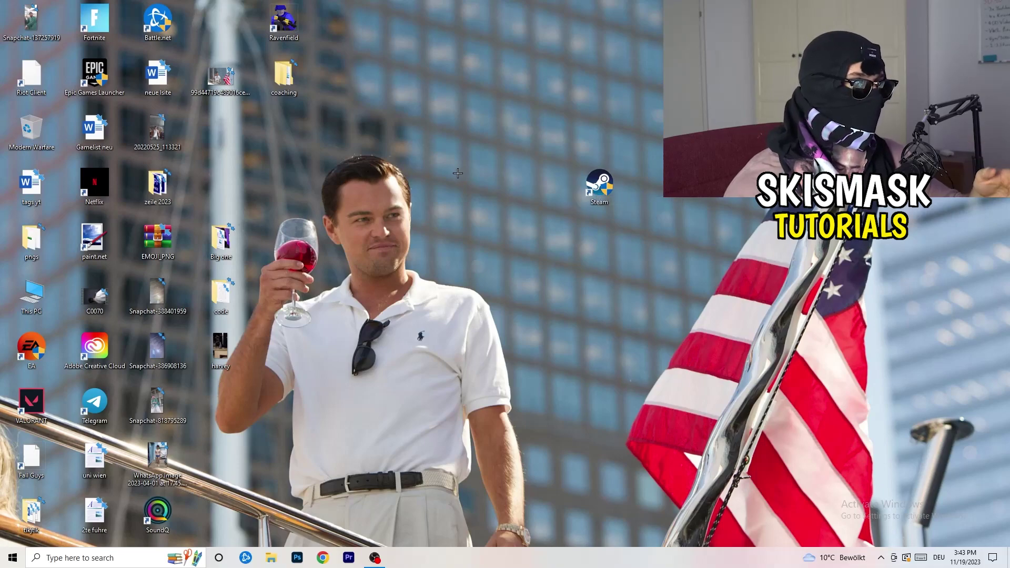
pyautogui.rightClick(598, 184)
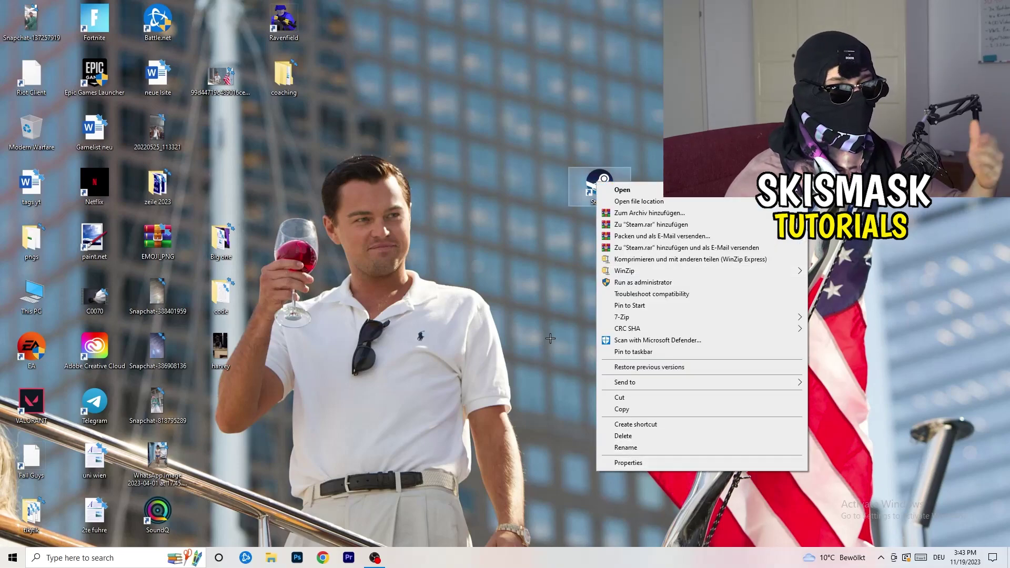
pyautogui.click(477, 224)
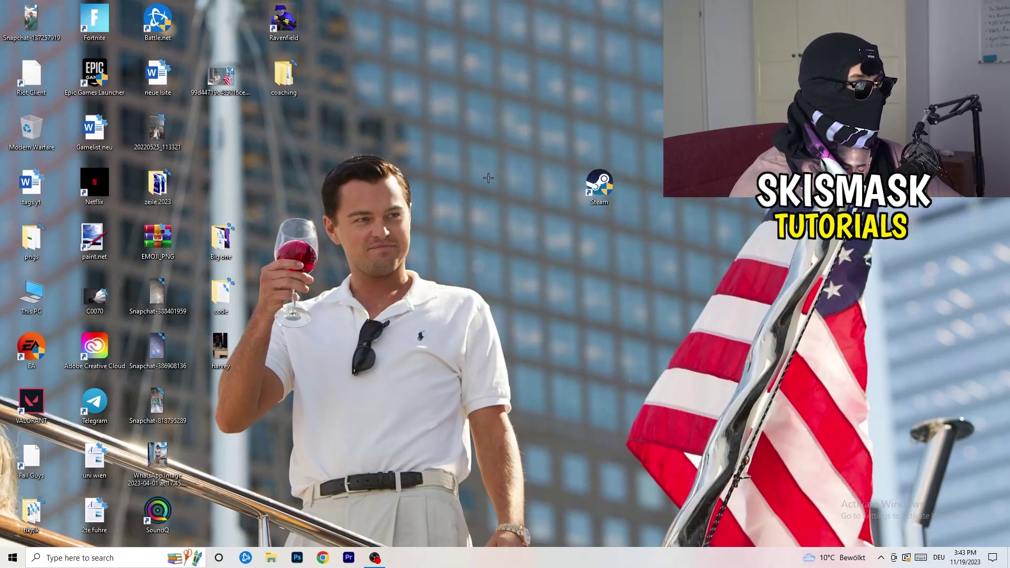
pyautogui.moveTo(599, 184); pyautogui.dragTo(221, 131)
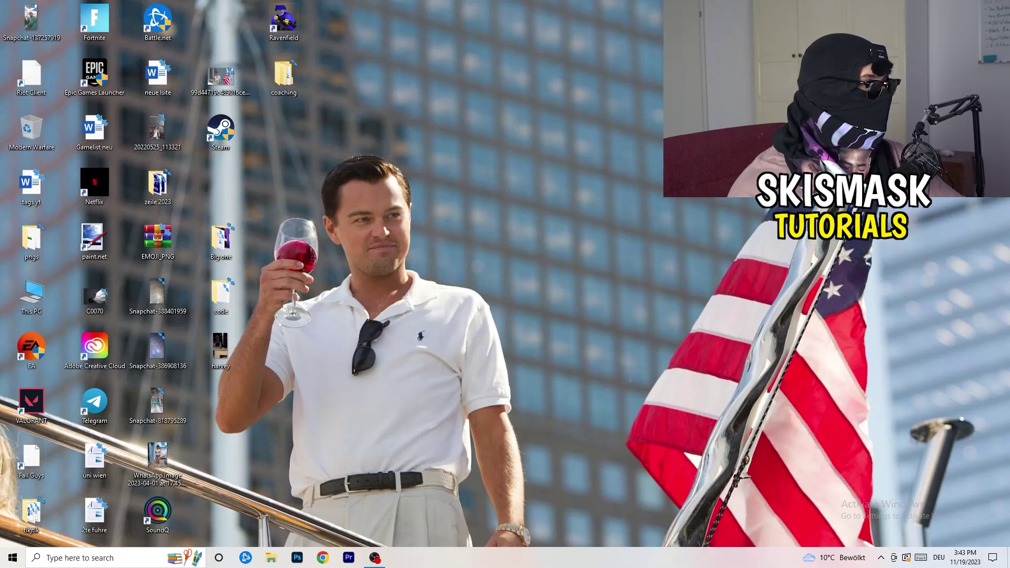
# - Go to Gaming Captures in Settings, confirming background recording and audio are off at 30 fps
pyautogui.click(13, 558)
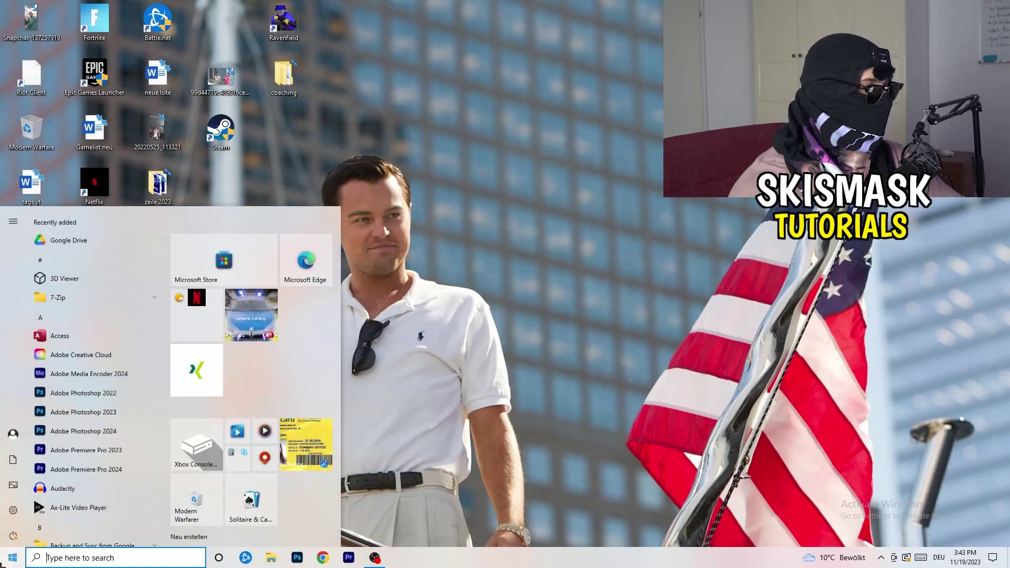
pyautogui.click(13, 508)
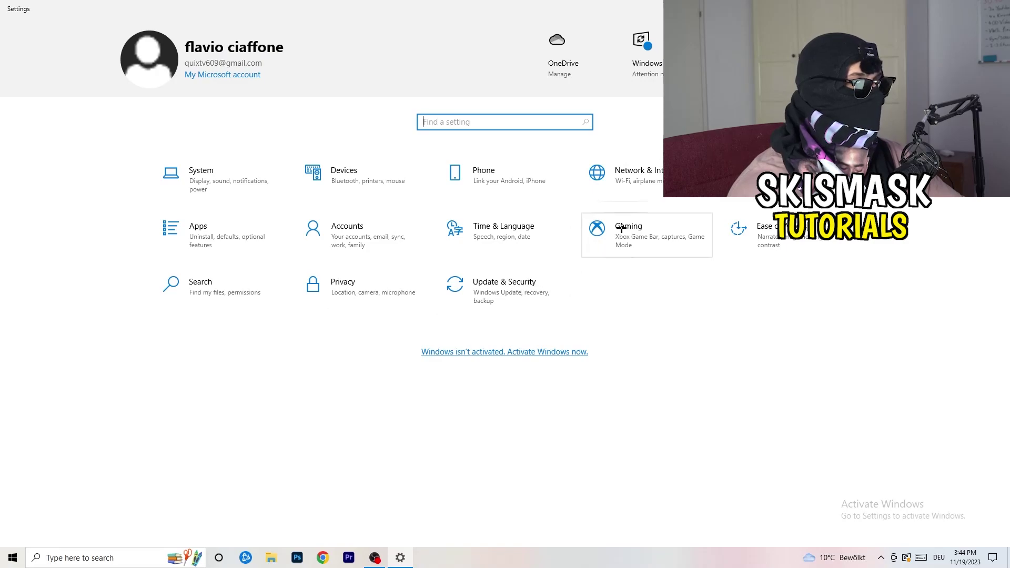
pyautogui.click(594, 227)
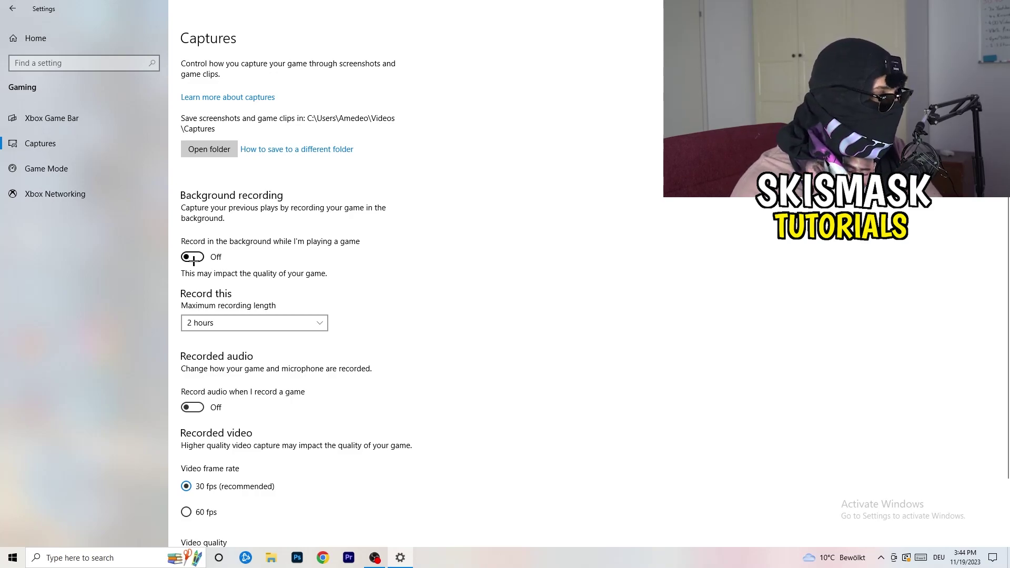
pyautogui.scroll(-2, 284, 337)
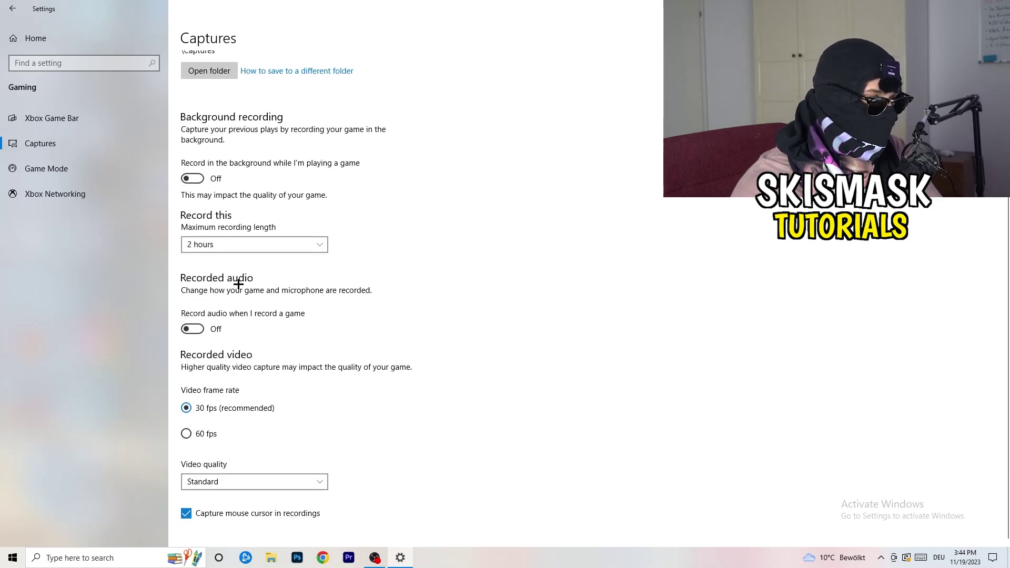
pyautogui.scroll(2, 325, 425)
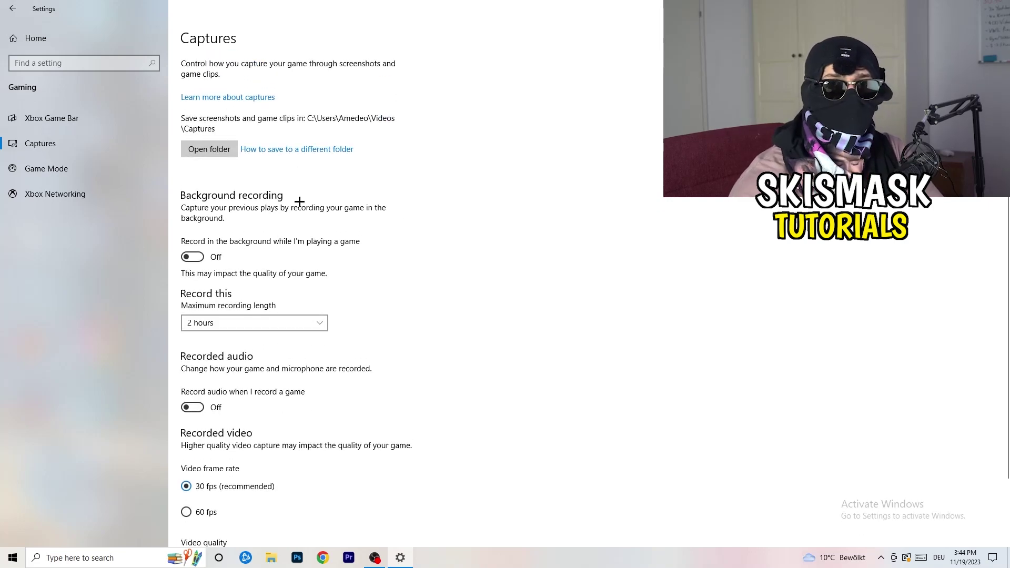
# - Verify the Game Mode toggle is On, then go back to the Settings home page
pyautogui.click(48, 168)
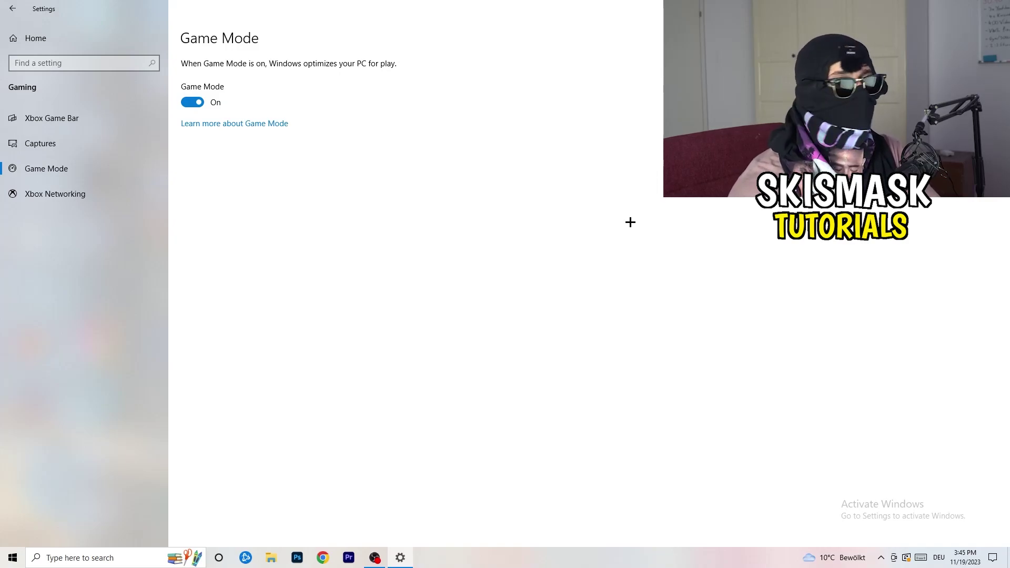
pyautogui.click(11, 6)
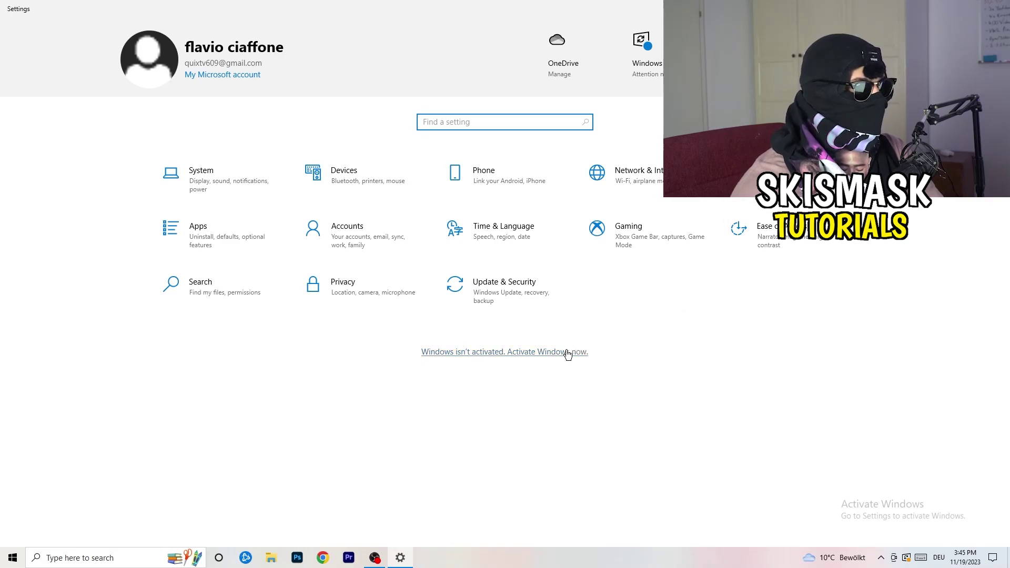
# - Open Update & Security to view the 2023-11 Cumulative Update (KB5032189) awaiting restart
pyautogui.click(495, 289)
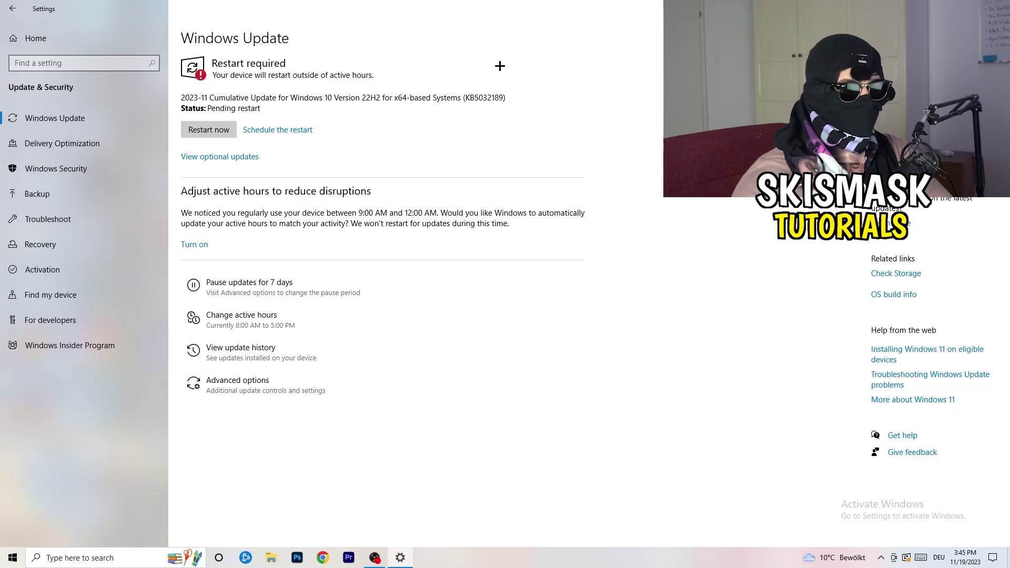
pyautogui.hotkey('alt', 'F4')
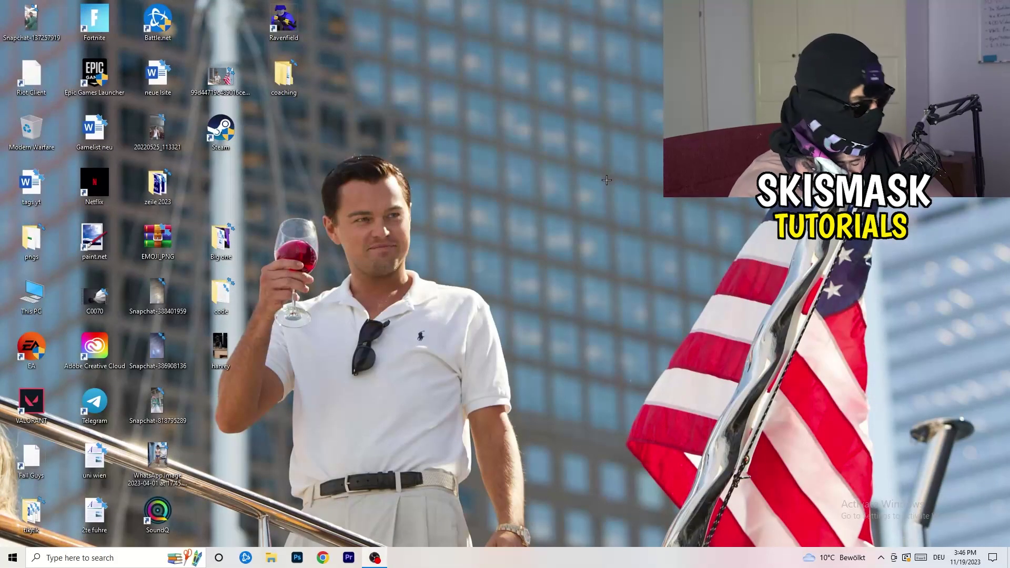